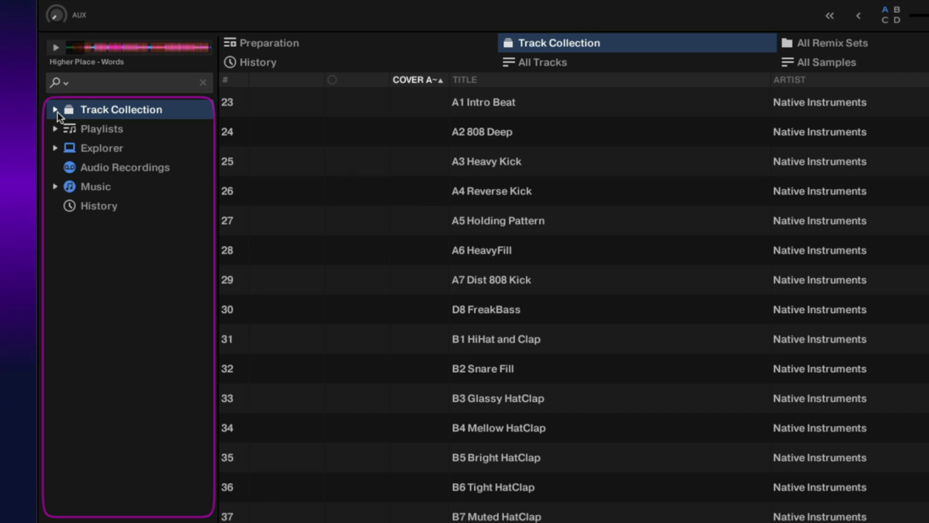
Step: Expand Track Collection, browse by Artists, Labels and Releases, then list All Remix Sets (30)
click(56, 110)
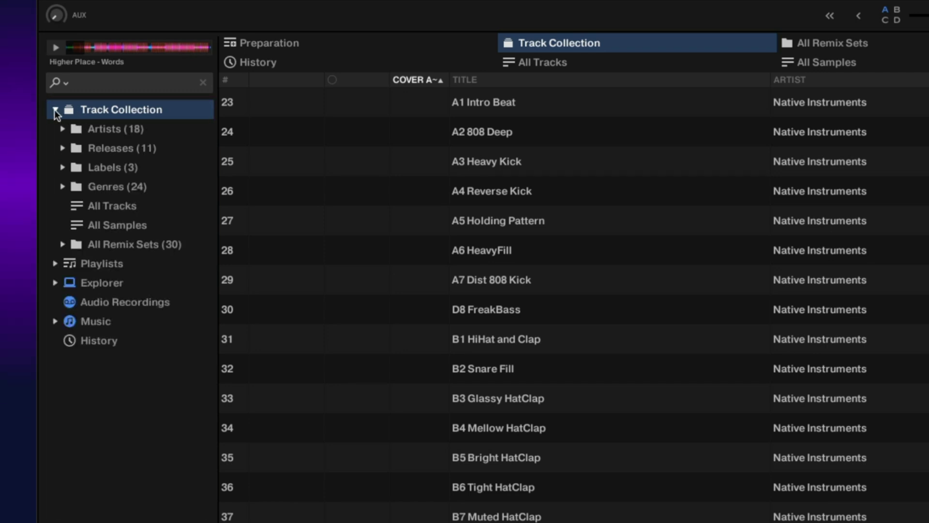
click(106, 127)
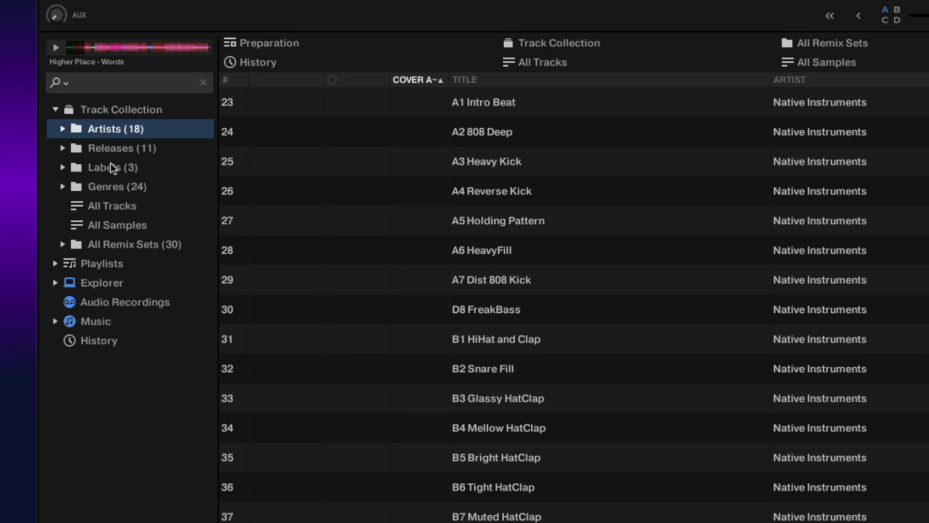
click(110, 165)
click(115, 147)
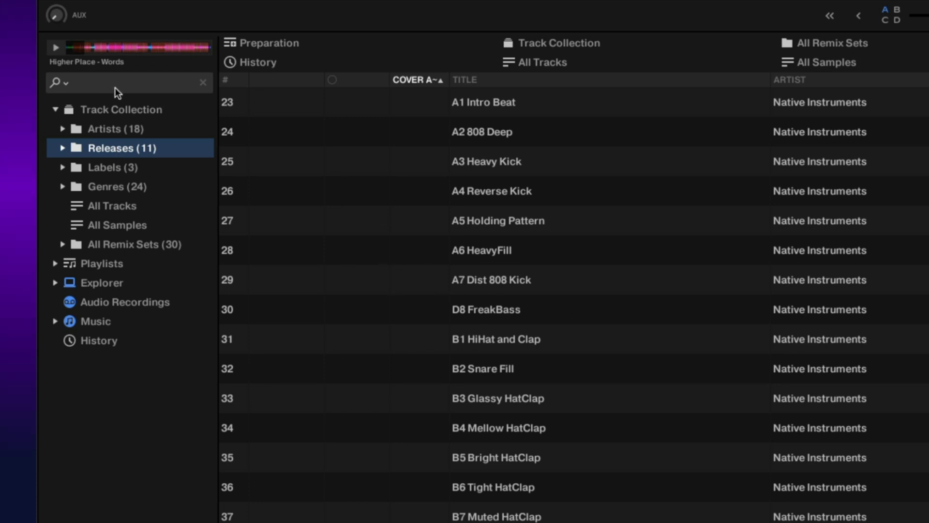
click(136, 245)
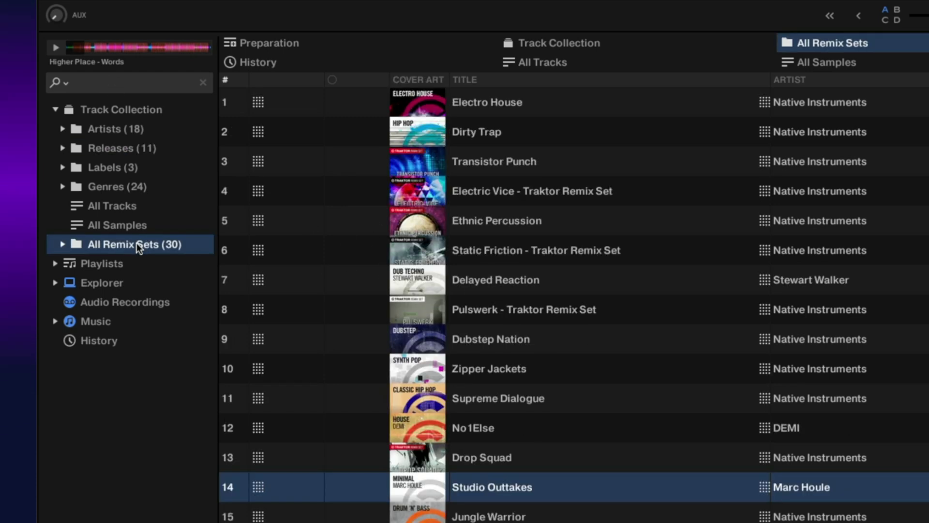
click(87, 266)
Step: Expand Playlists, glance at the Music folder, and show the Native Instruments playlist's 13 tracks
click(54, 263)
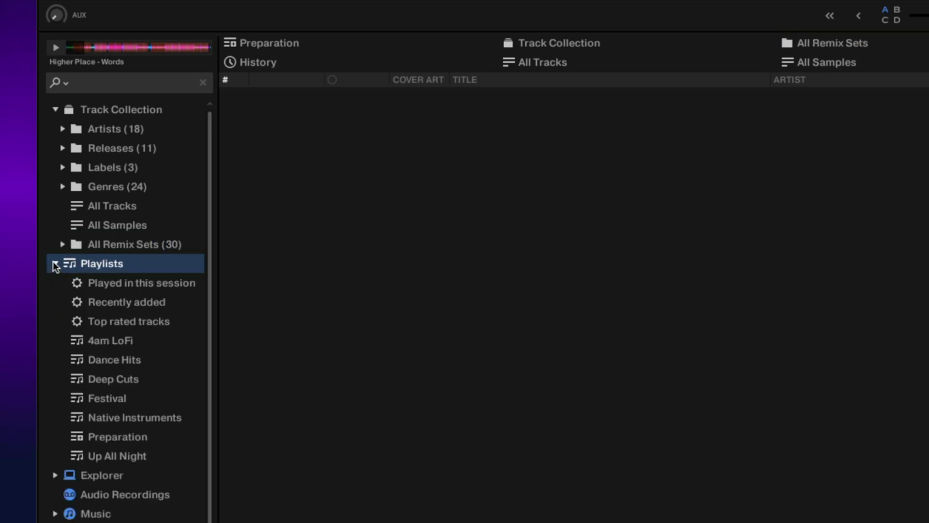
click(139, 418)
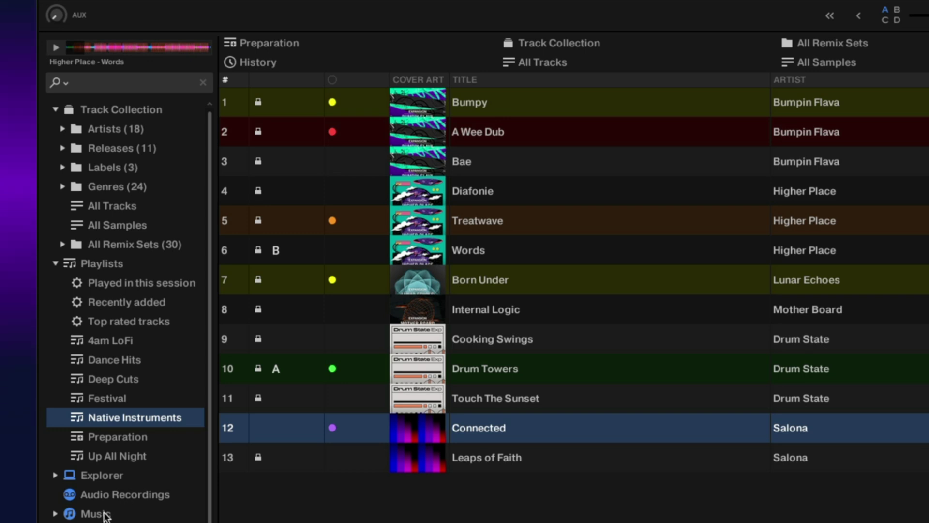
click(127, 516)
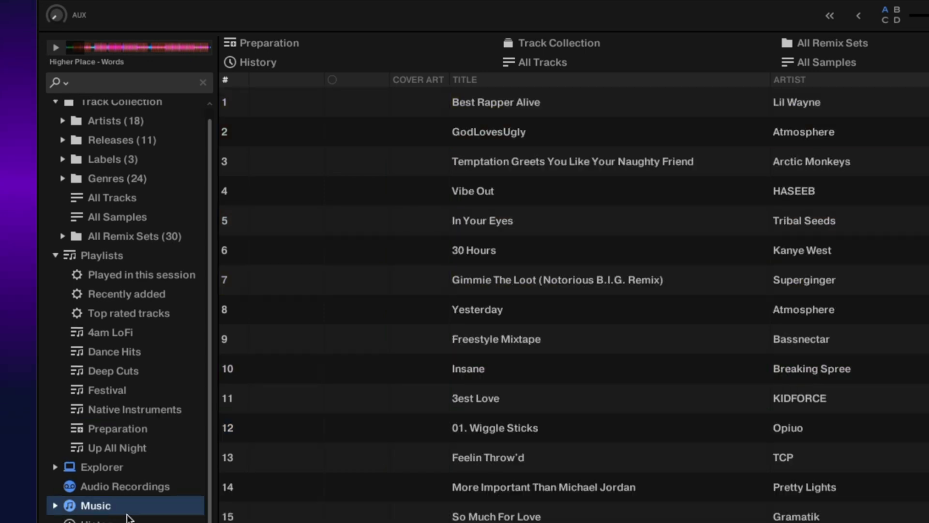
scroll(127, 518, up, 1)
click(134, 418)
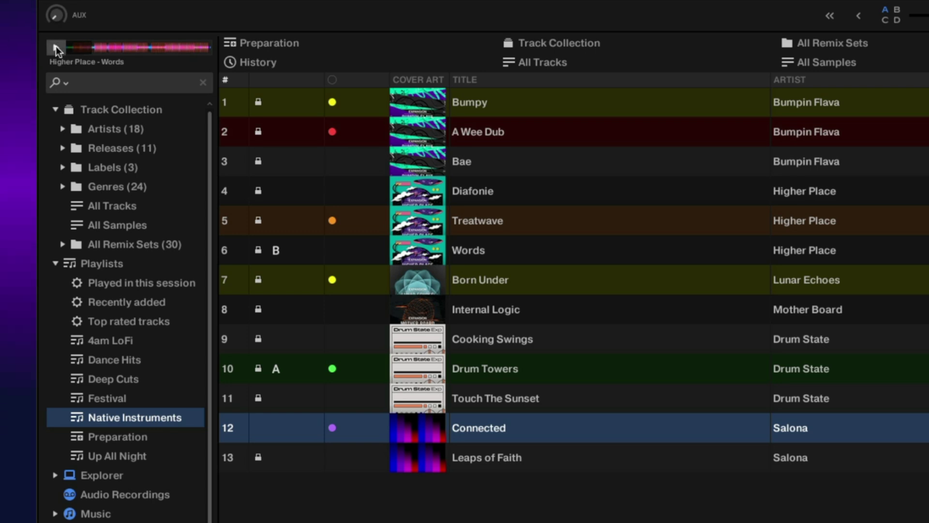
Step: Play the preview player, then load Drum State - Cooking Swings into it
click(56, 46)
drag(467, 338, 95, 51)
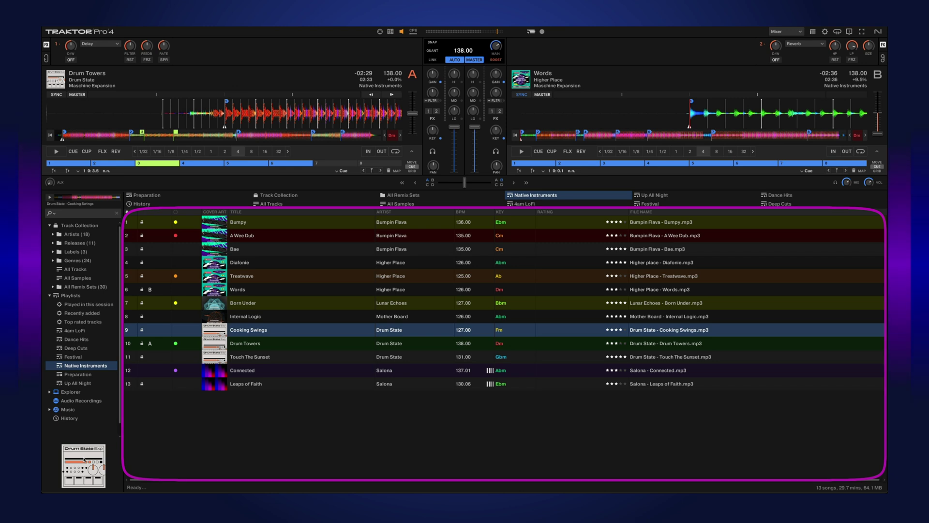
Step: Inspect the context menu for the track Bae and dismiss it unchanged
click(290, 250)
right_click(290, 251)
mouse_move(318, 263)
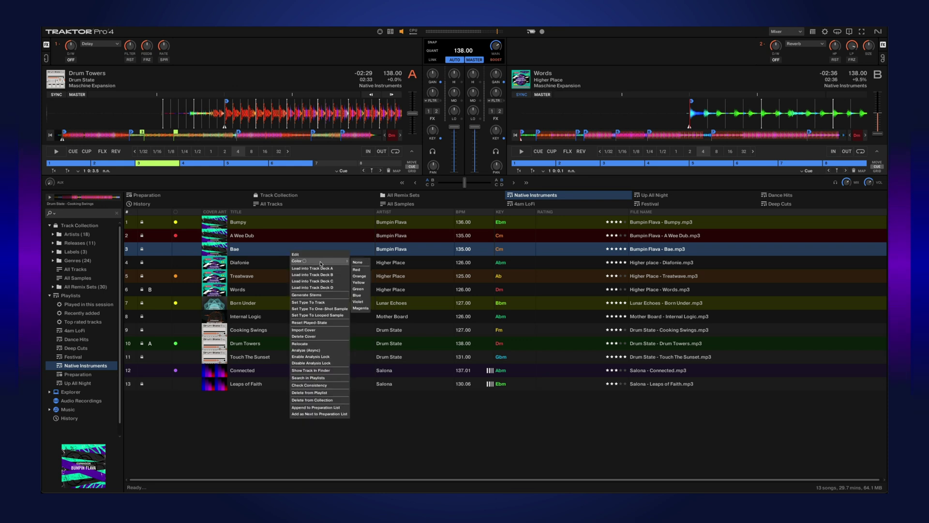
click(307, 235)
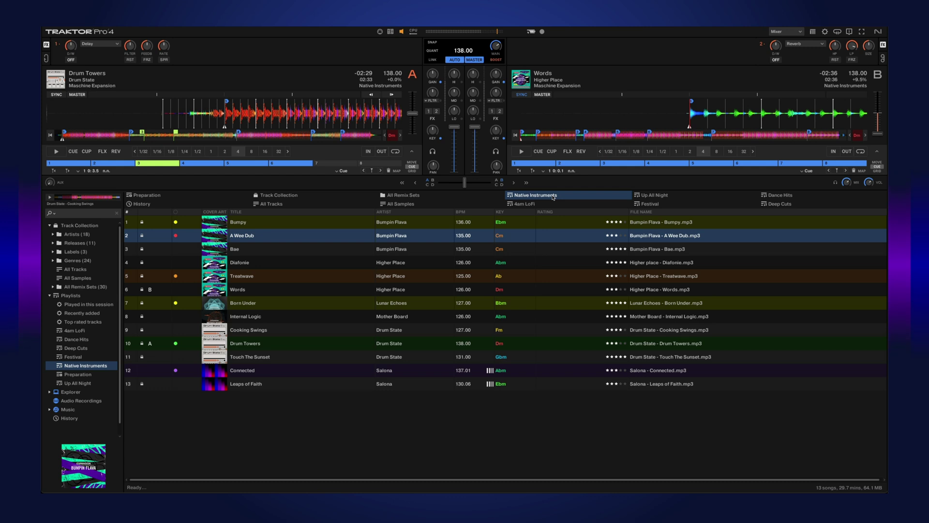
Step: Add the three Drum State tracks to the 4am LoFi playlist and check its contents
click(287, 330)
shift+click(293, 357)
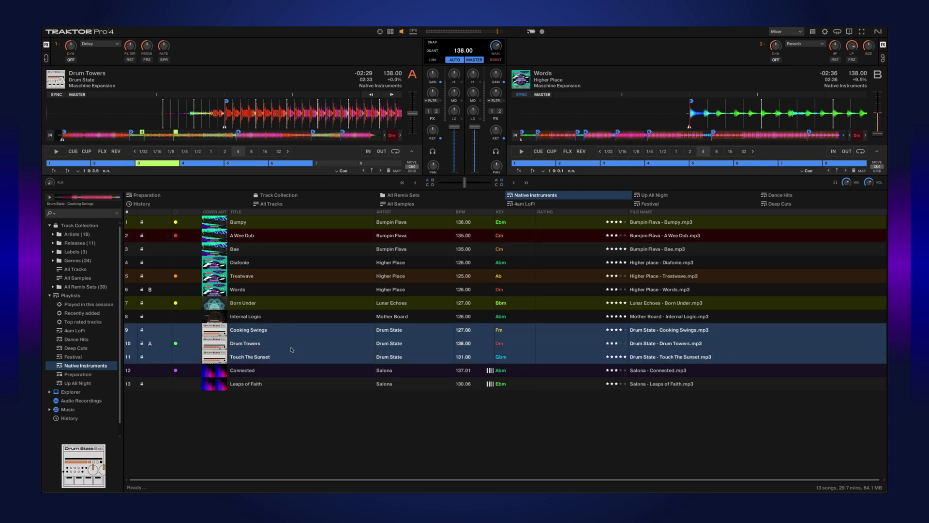
drag(245, 331, 523, 205)
click(523, 206)
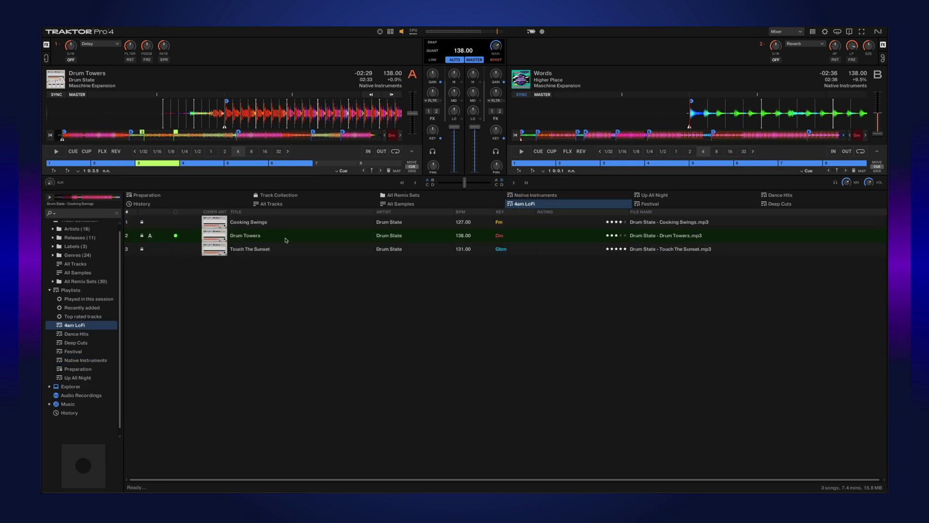
click(532, 196)
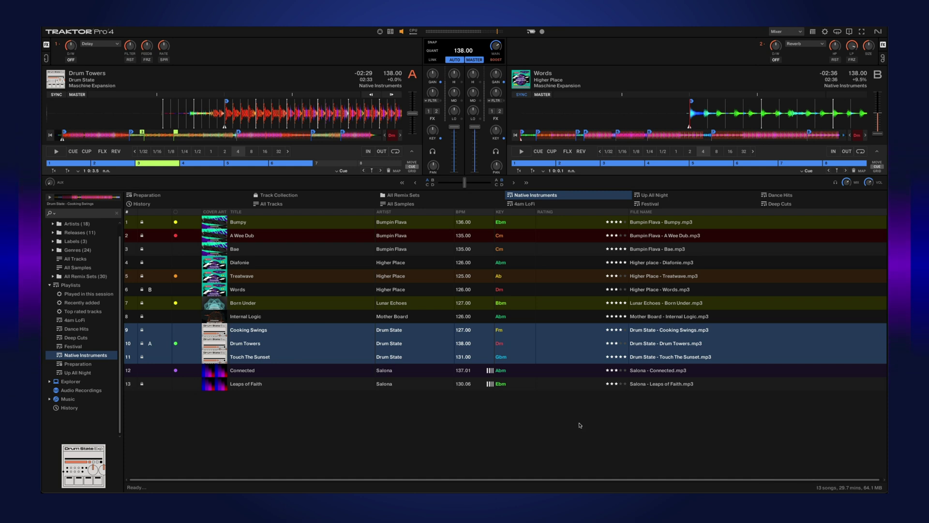
Step: Show the entire Track Collection in the browser
click(314, 196)
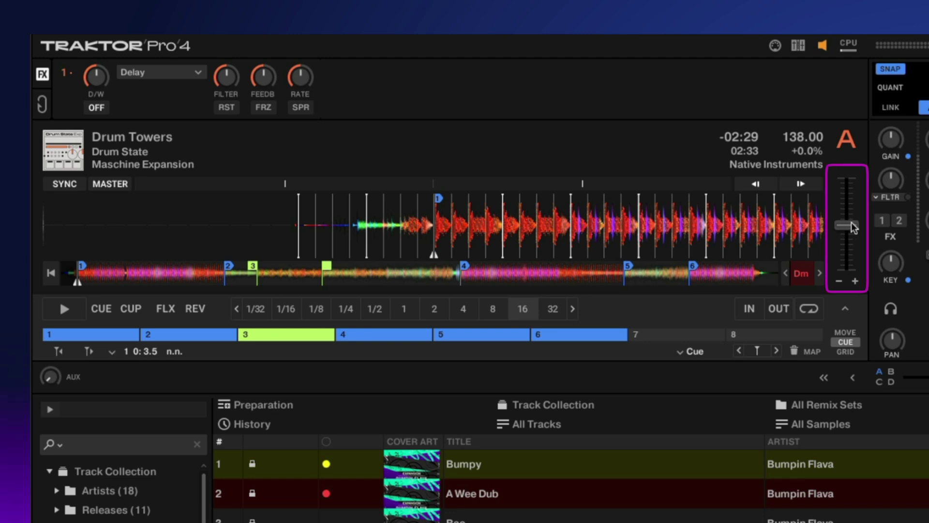
drag(851, 227, 847, 207)
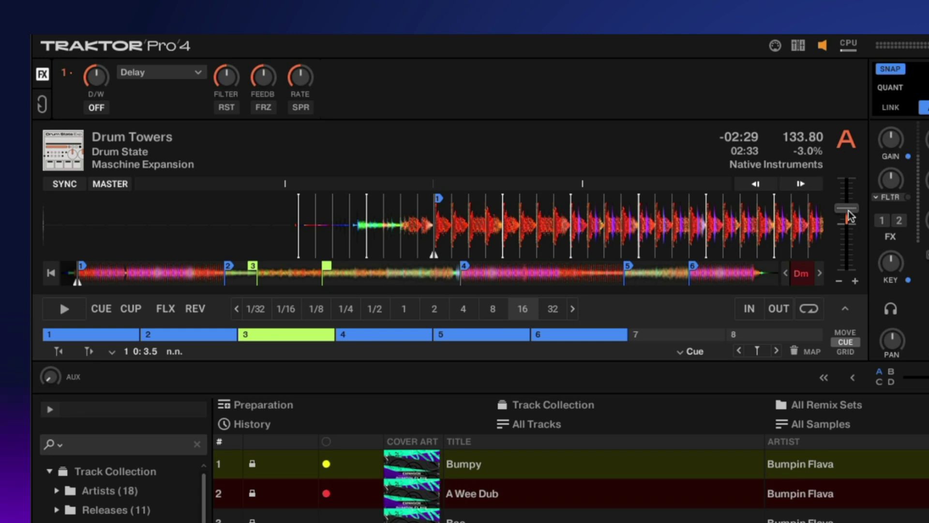
drag(849, 210, 849, 242)
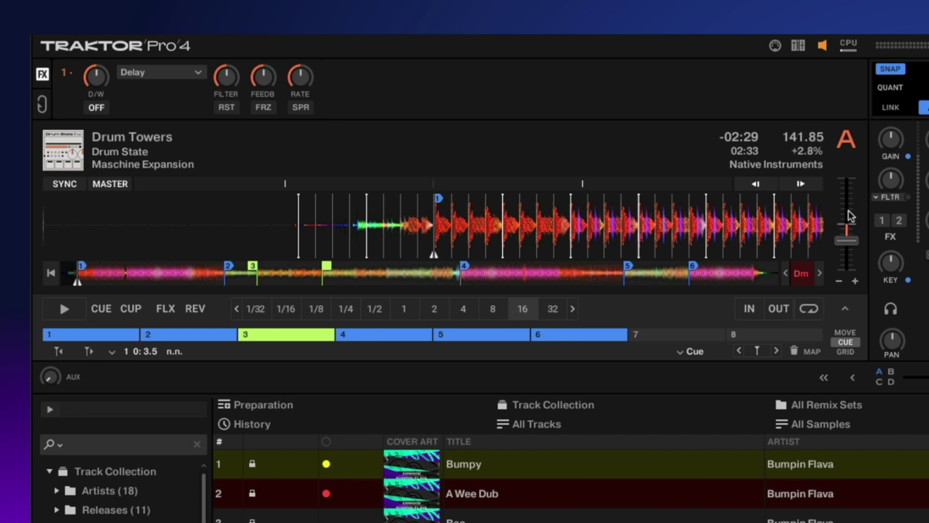
double_click(848, 248)
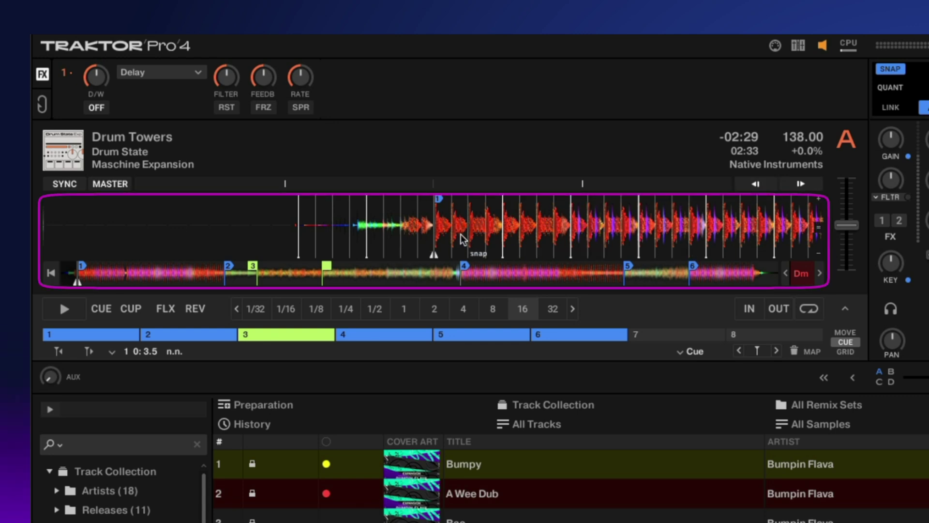
click(818, 201)
click(817, 202)
click(821, 254)
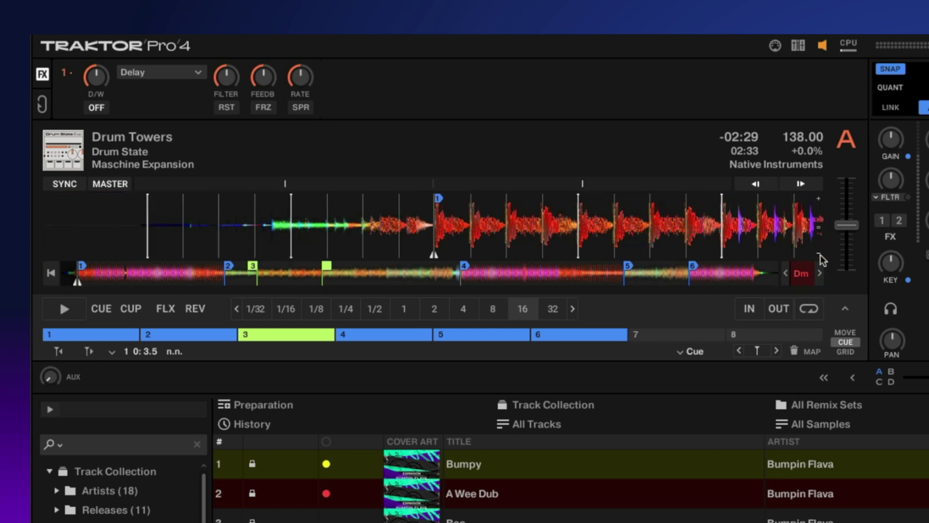
click(821, 255)
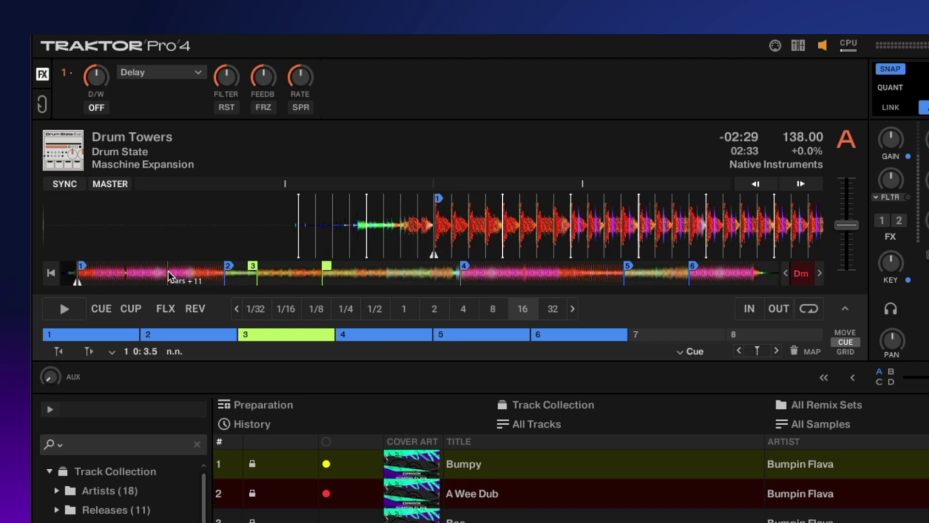
click(799, 281)
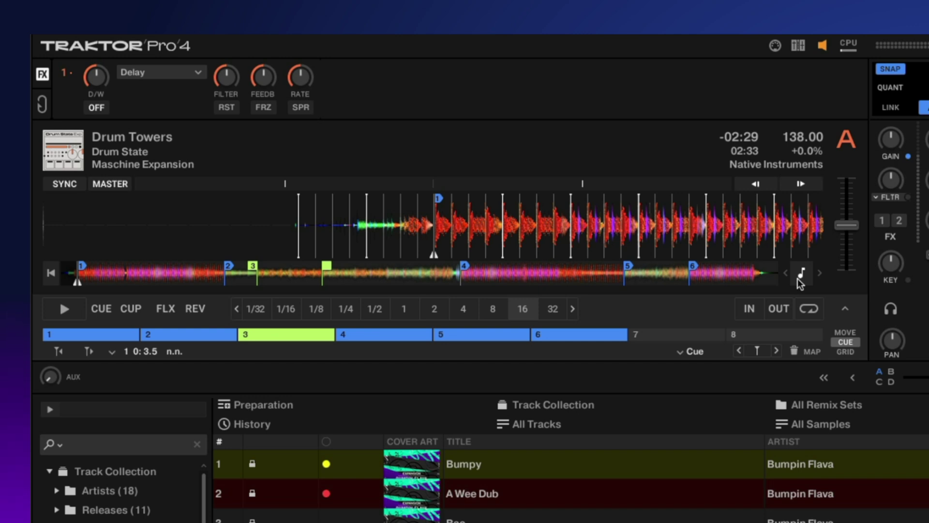
click(798, 278)
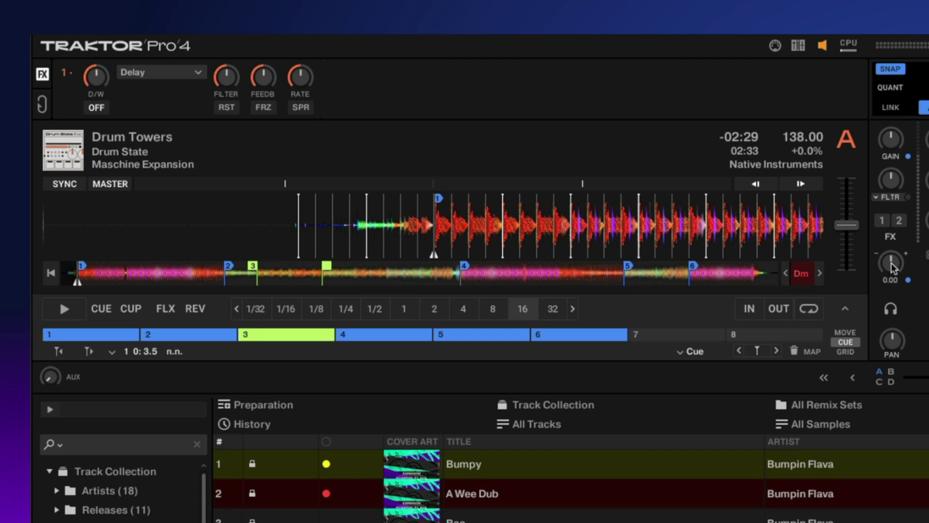
drag(892, 265, 893, 248)
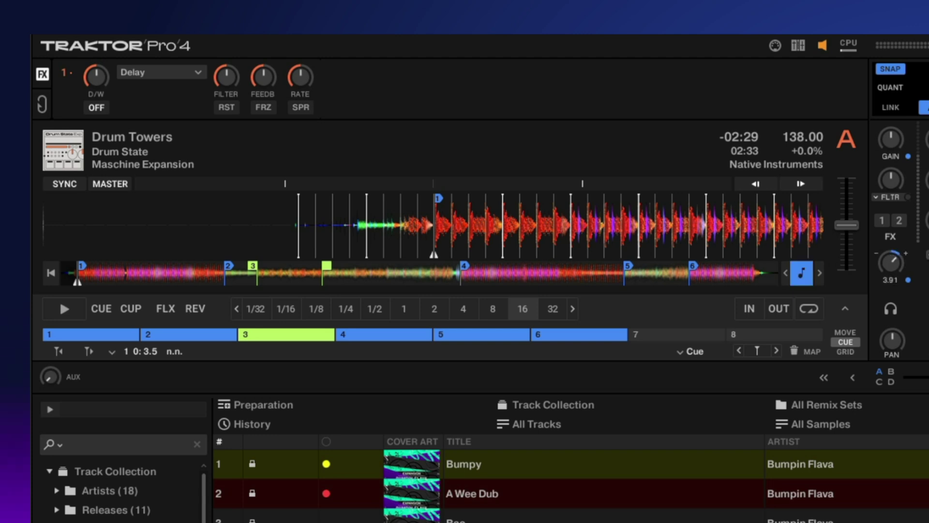
double_click(896, 267)
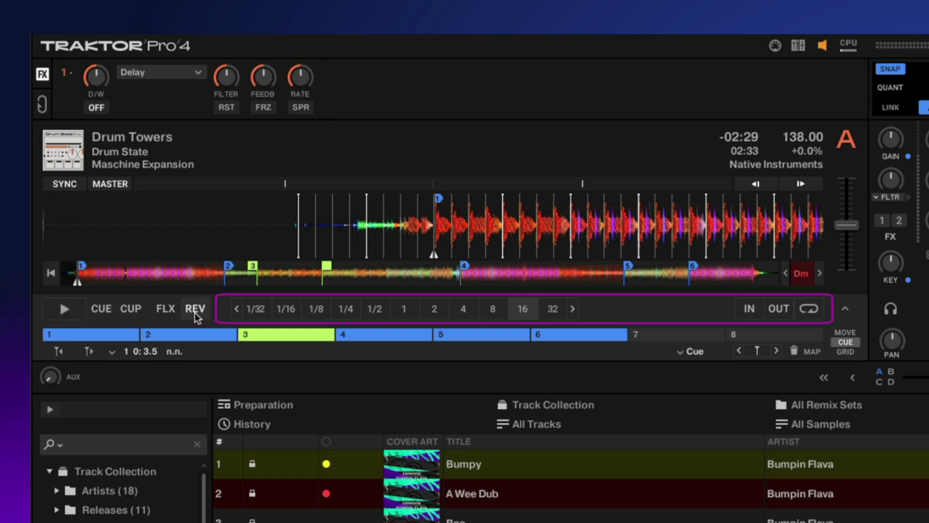
Step: Try 8-, 4- and 16-beat loops on Drum Towers, then switch the loop off
click(495, 311)
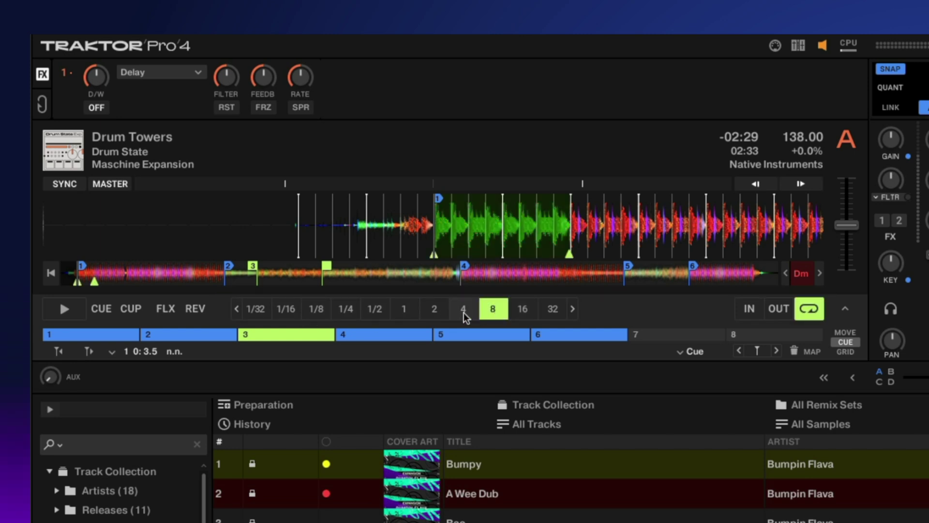
click(463, 313)
click(521, 311)
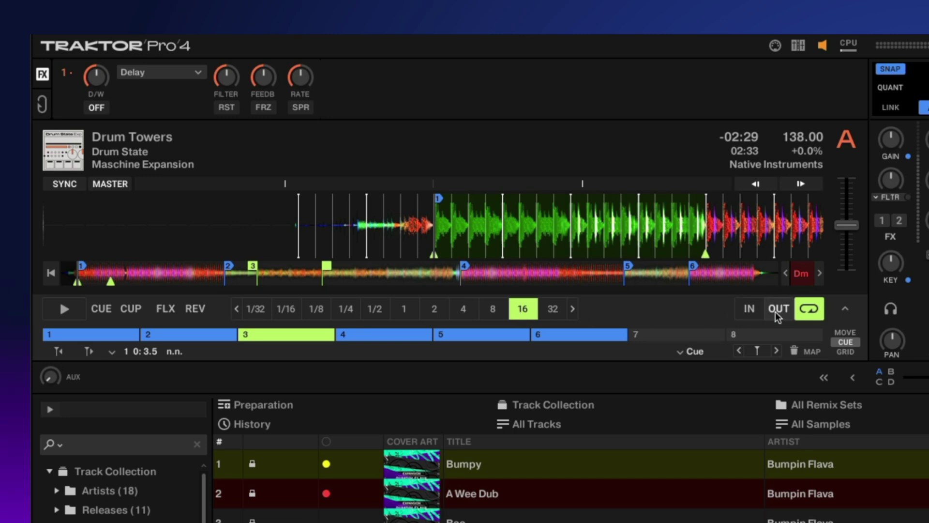
click(809, 311)
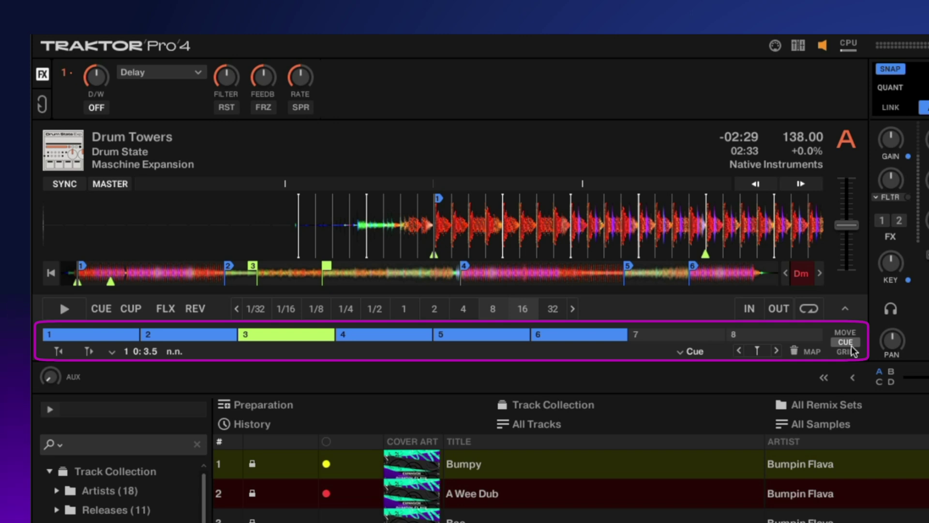
Step: Jump Drum Towers through hot cues 1 to 5, triggering hot cue 3's 32-beat loop
click(76, 332)
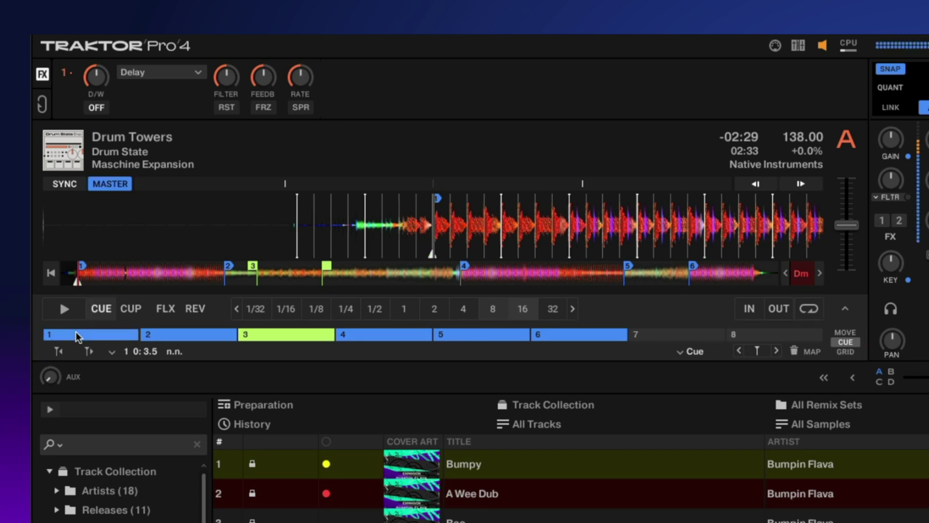
click(183, 334)
click(276, 335)
click(363, 335)
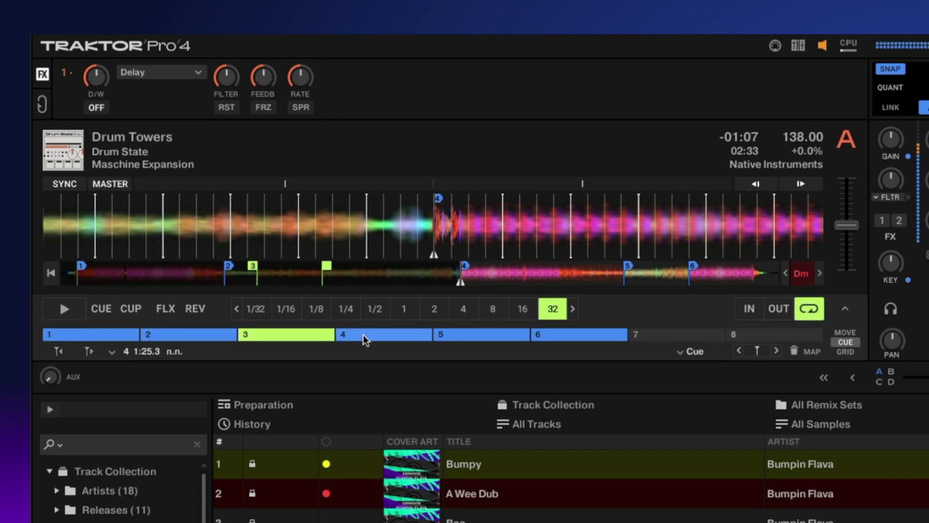
click(448, 335)
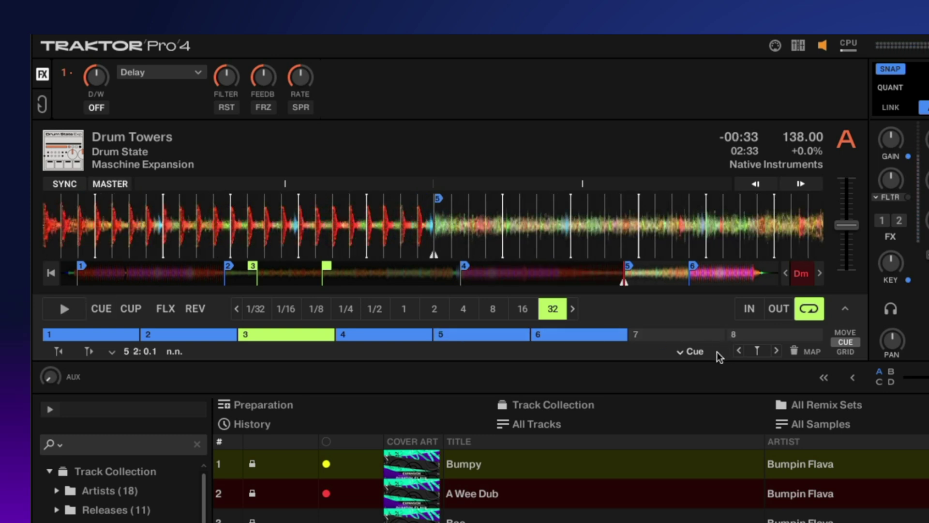
Step: Check the hot cue type list, leave it on Cue, and switch deck A's lower row to MOVE
click(681, 351)
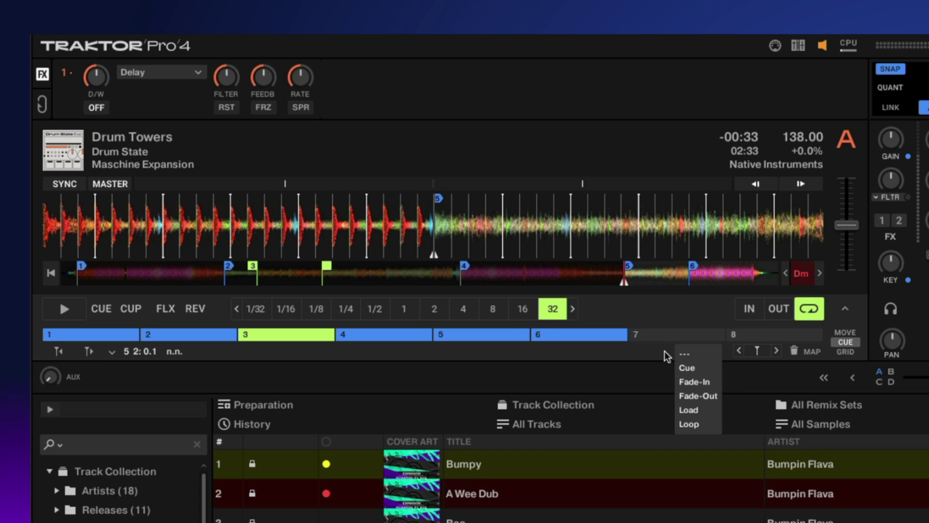
click(669, 351)
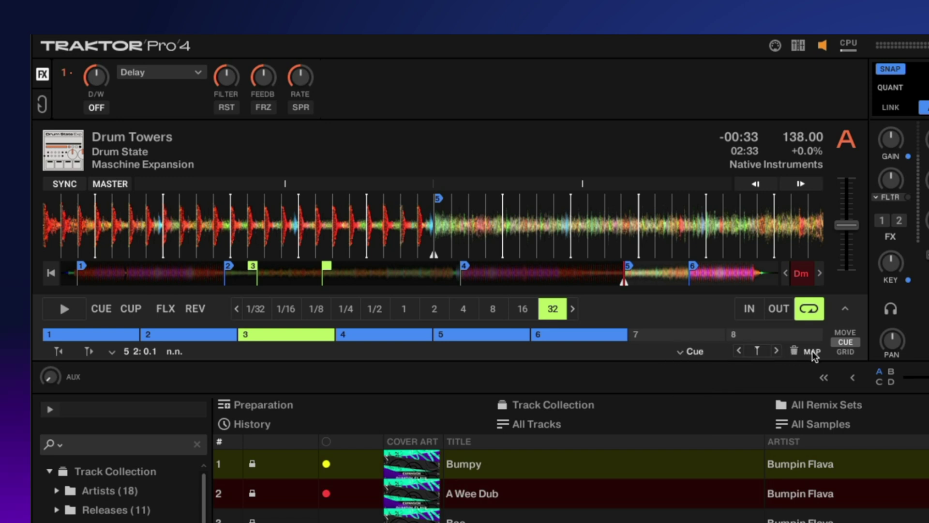
click(843, 334)
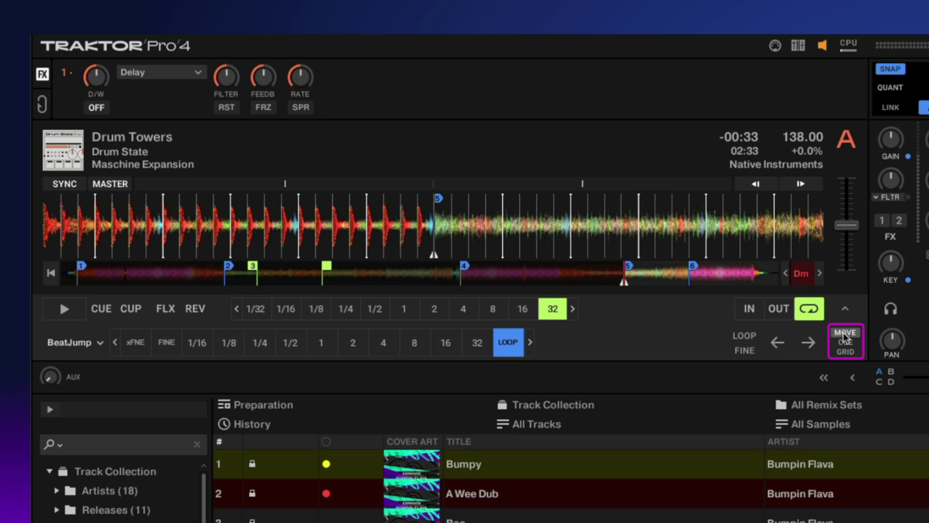
Step: Set deck A's beat-jump size to 32 beats, view the GRID controls, then return to CUE
click(446, 343)
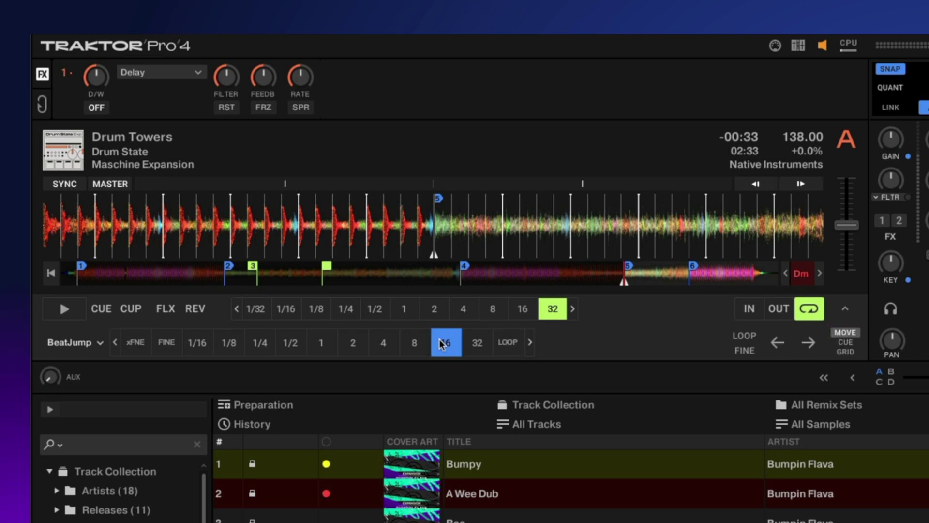
click(476, 345)
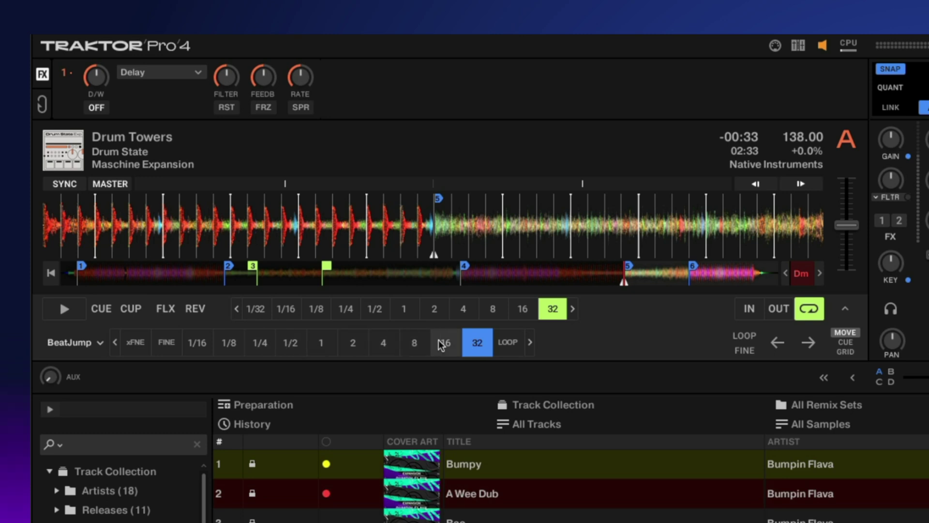
click(844, 351)
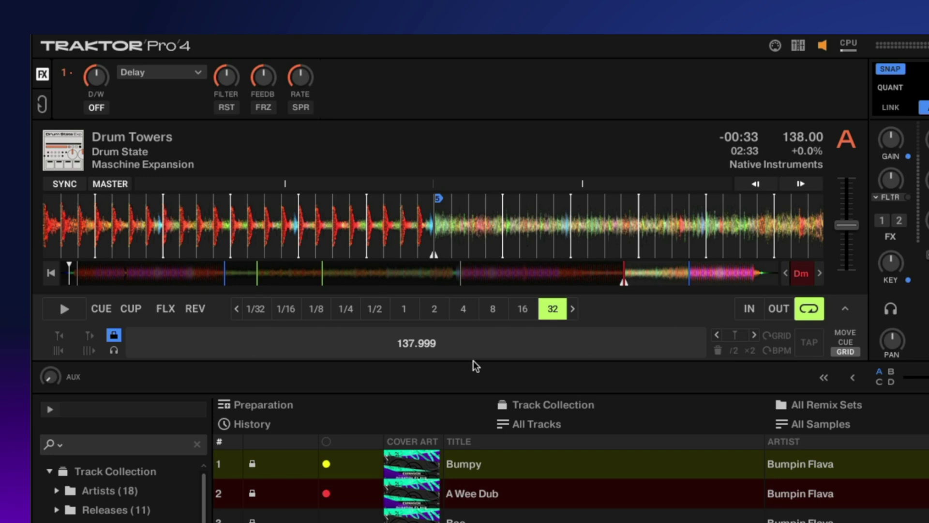
click(841, 343)
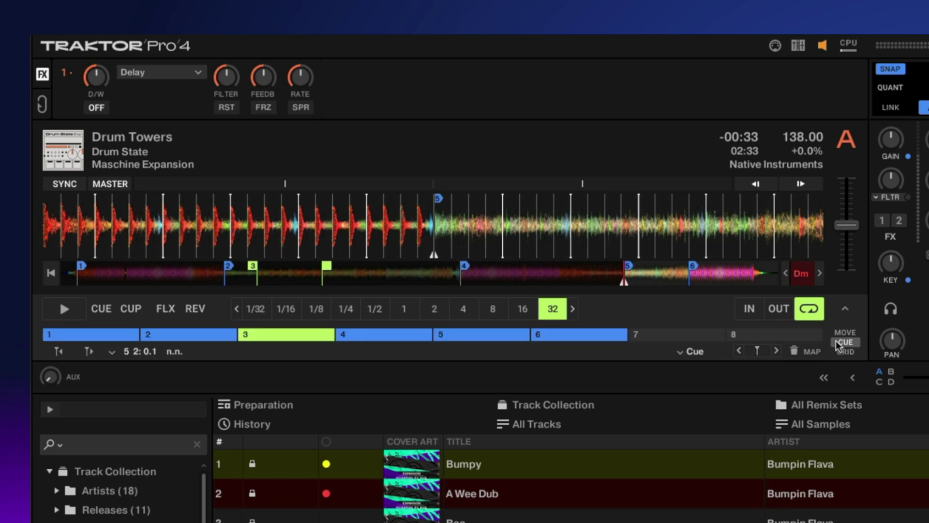
Step: Switch deck A to Remix Deck, Stem Deck and Live Input, then back to Track Deck
click(847, 141)
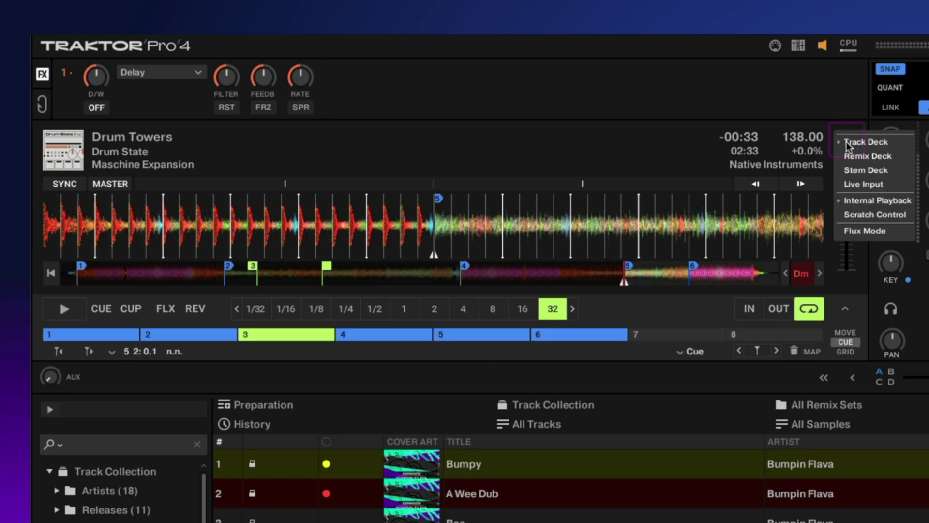
click(899, 154)
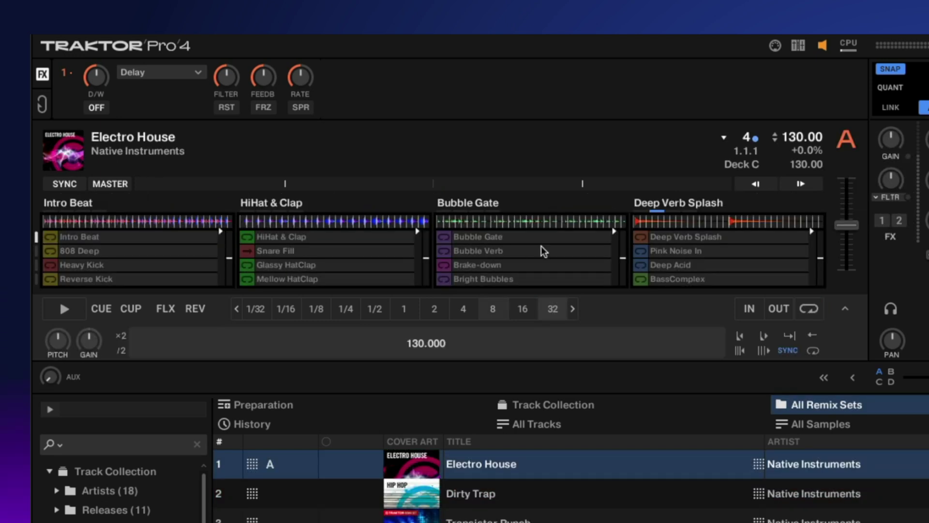
click(846, 142)
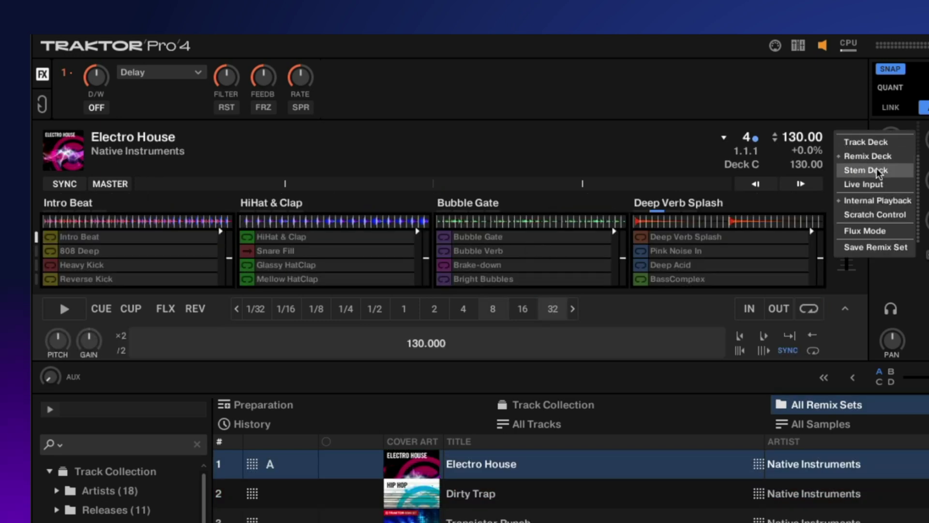
click(899, 170)
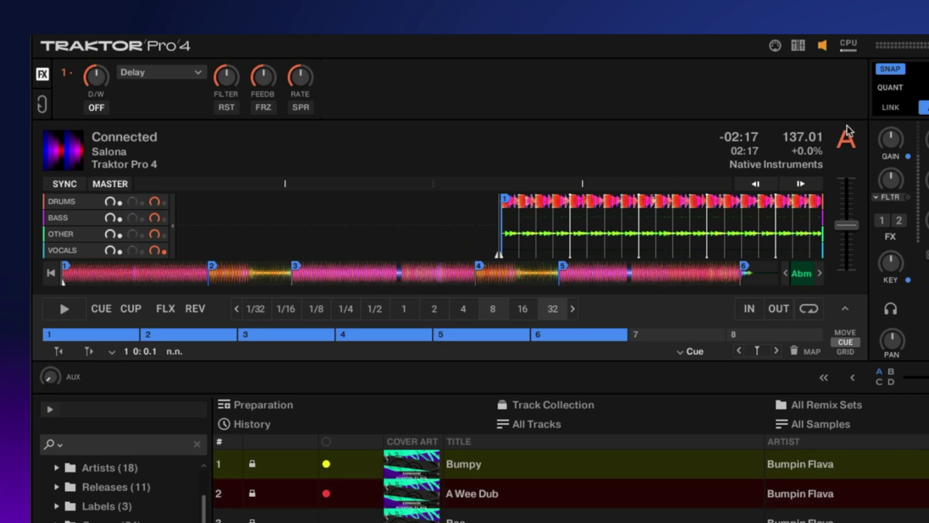
click(846, 140)
click(873, 184)
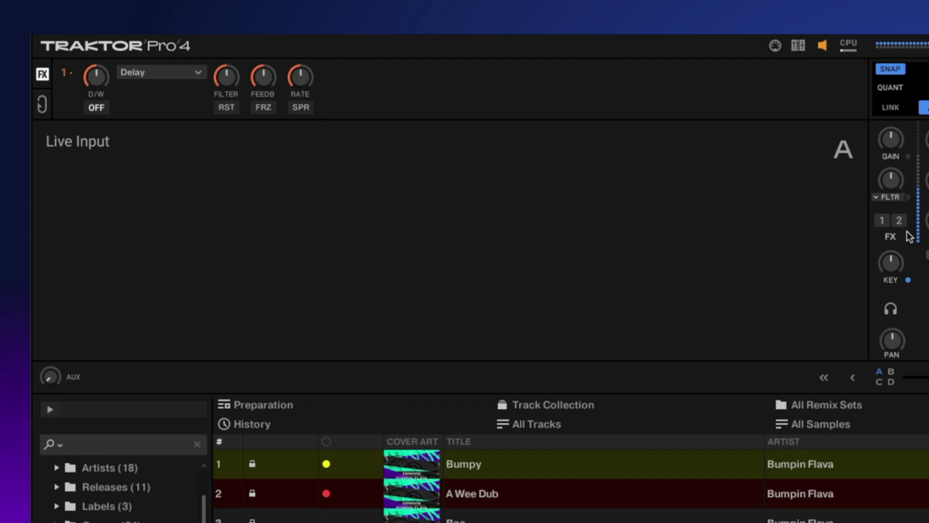
click(841, 152)
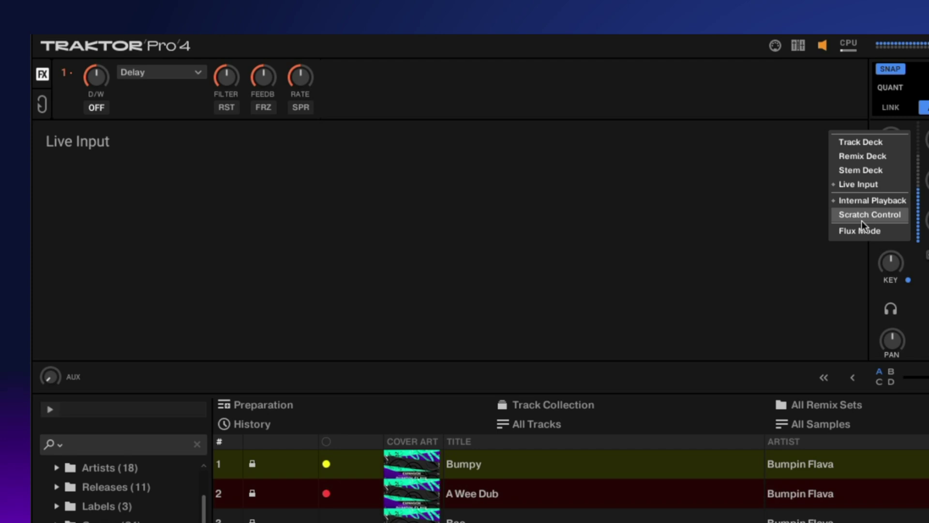
click(870, 141)
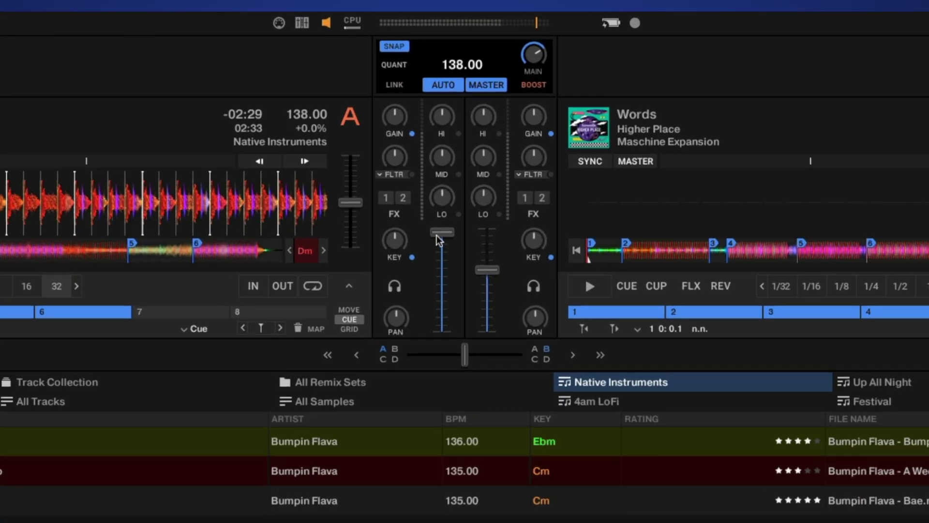
Step: Pull channel A's fader fully down and adjust its GAIN knob down and back up
drag(450, 163, 450, 224)
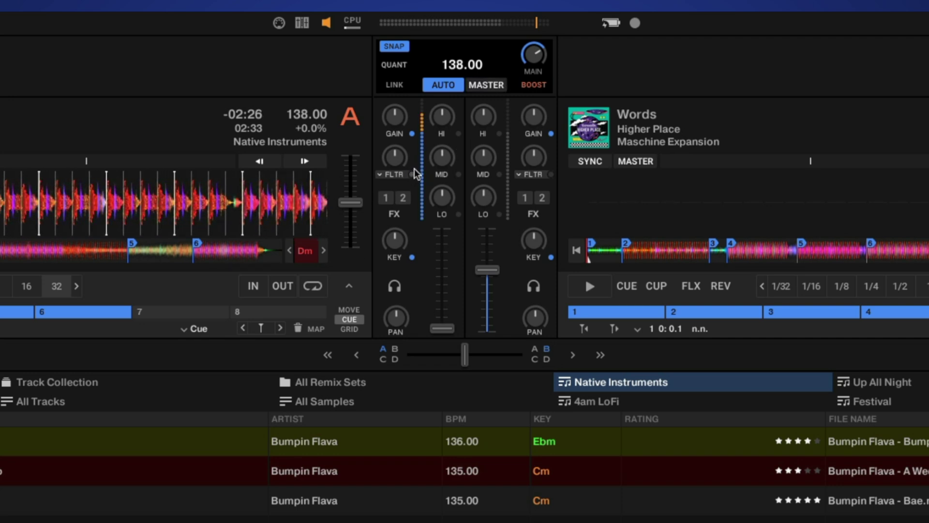
mouse_move(394, 125)
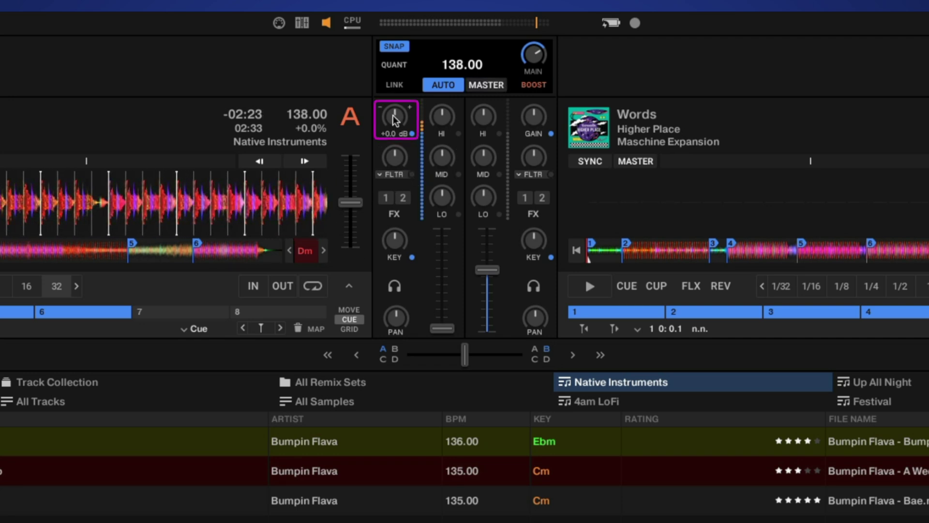
scroll(394, 116, down, 6)
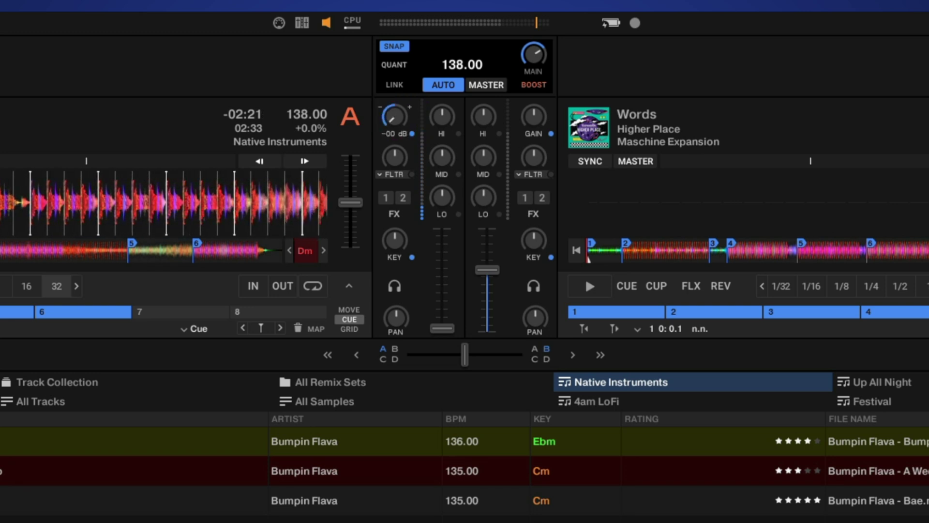
scroll(395, 116, up, 6)
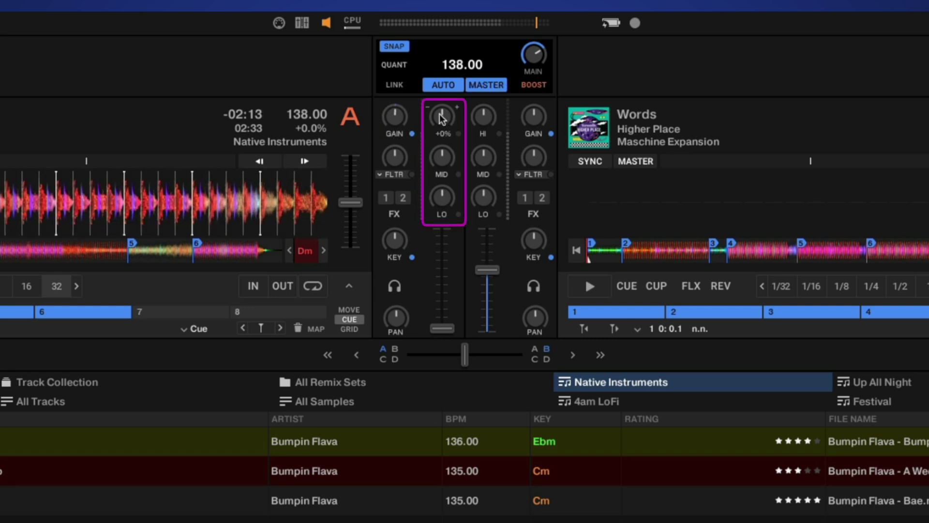
Step: Cut deck A's HI EQ to -55%, toggle the HI and MID kills, then raise the fader to full
mouse_move(442, 117)
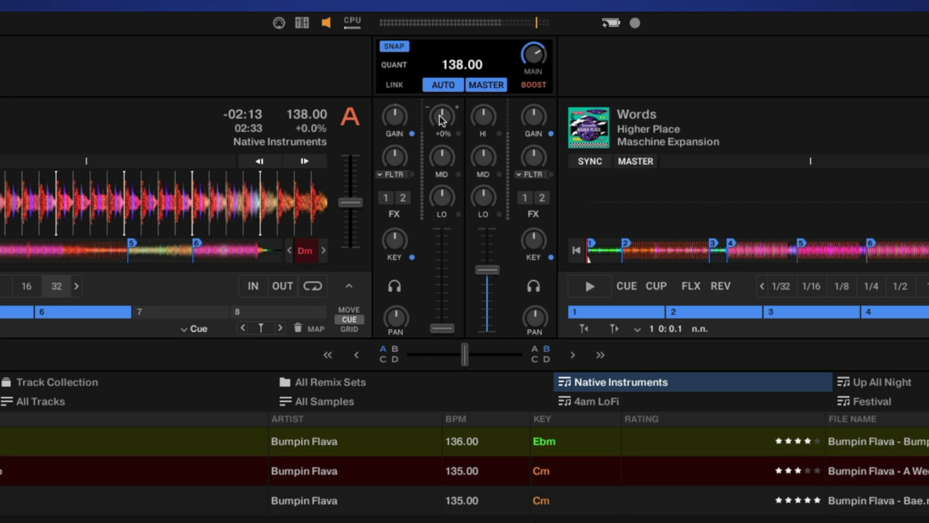
mouse_move(442, 117)
mouse_down()
mouse_move(442, 145)
mouse_move(442, 133)
mouse_up()
click(457, 134)
click(458, 175)
click(458, 175)
click(458, 133)
drag(442, 328, 442, 232)
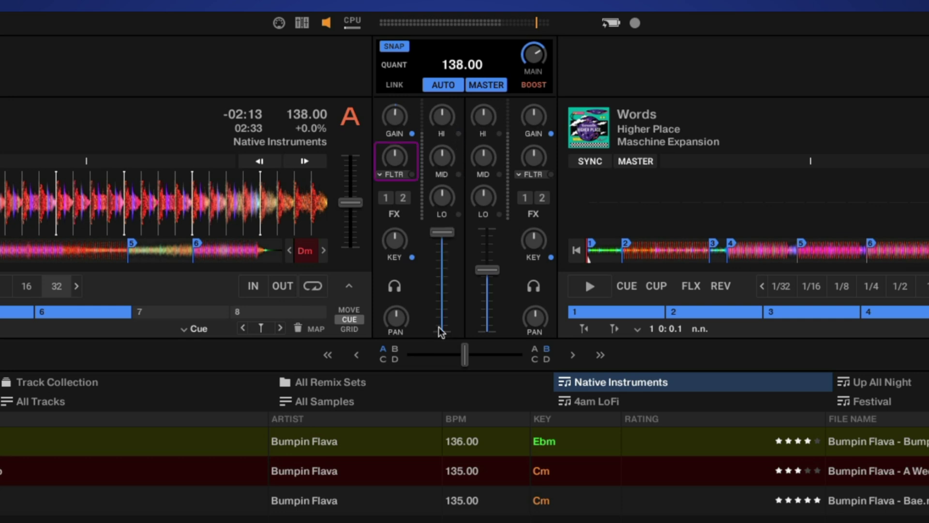
click(393, 176)
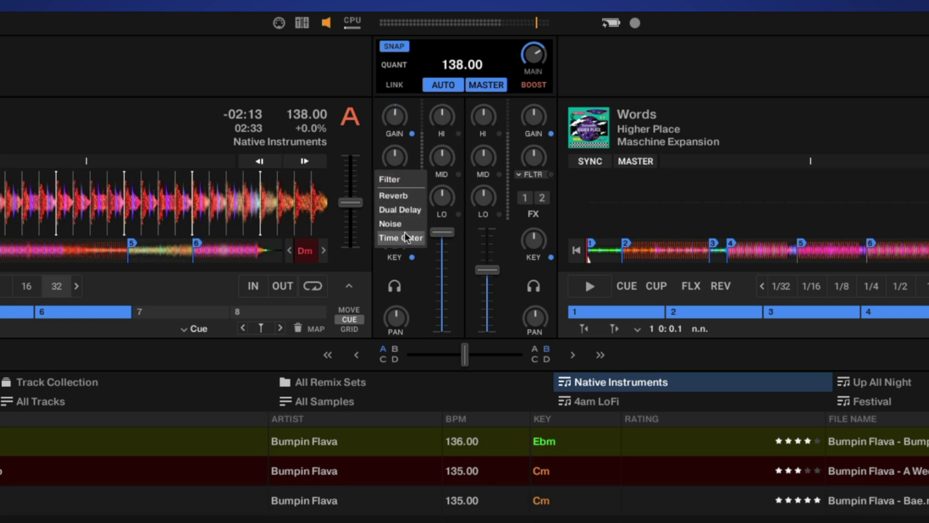
click(387, 179)
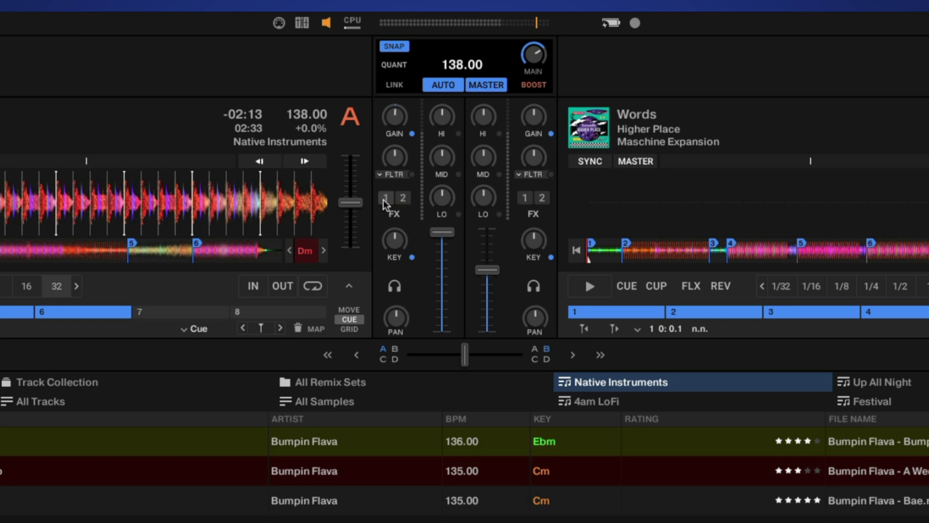
mouse_move(390, 239)
mouse_down()
mouse_move(390, 261)
mouse_move(393, 244)
mouse_up()
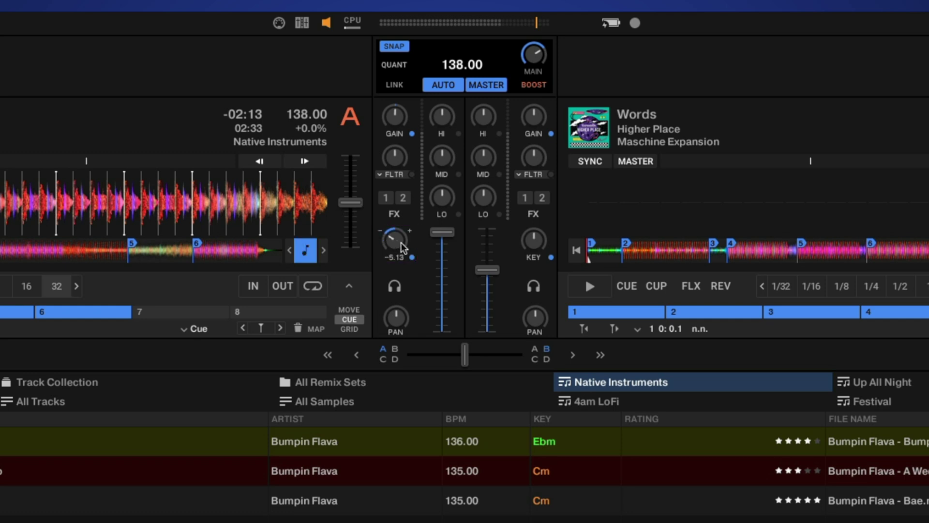
double_click(402, 242)
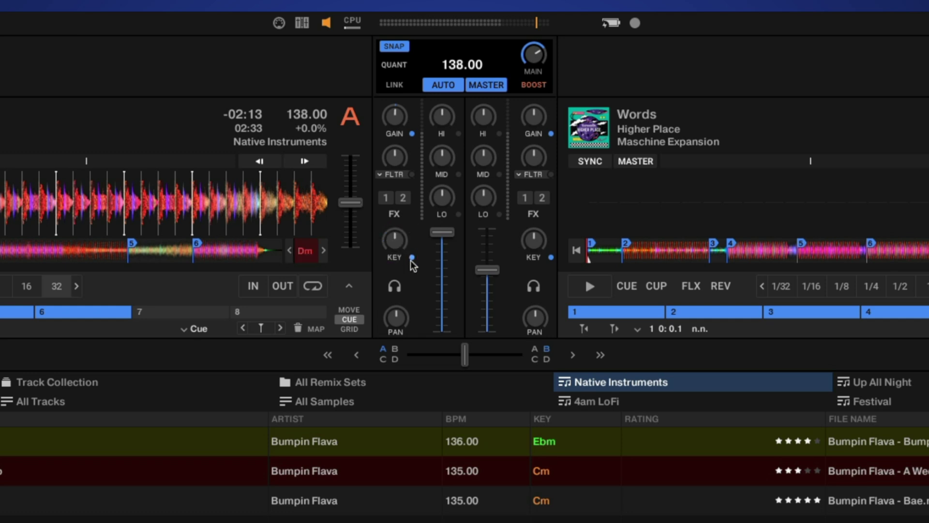
click(412, 258)
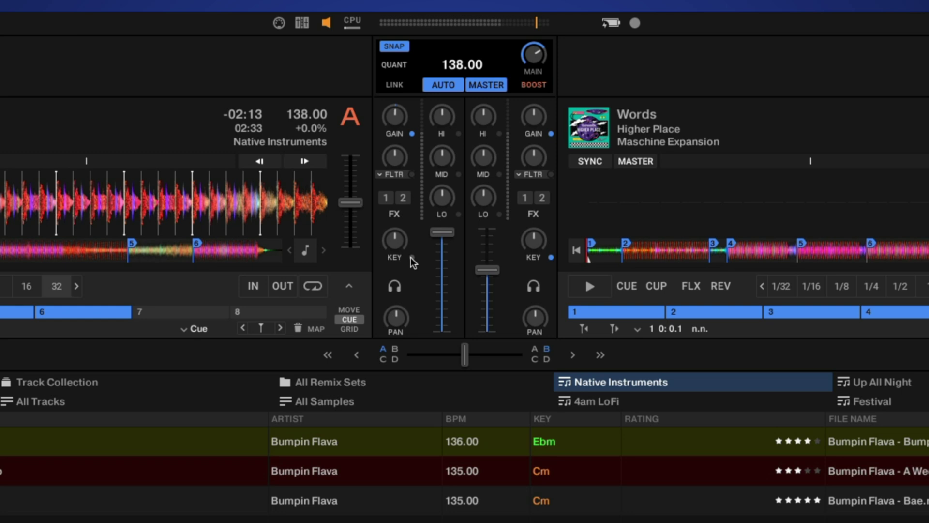
click(412, 257)
drag(409, 234, 380, 236)
click(395, 287)
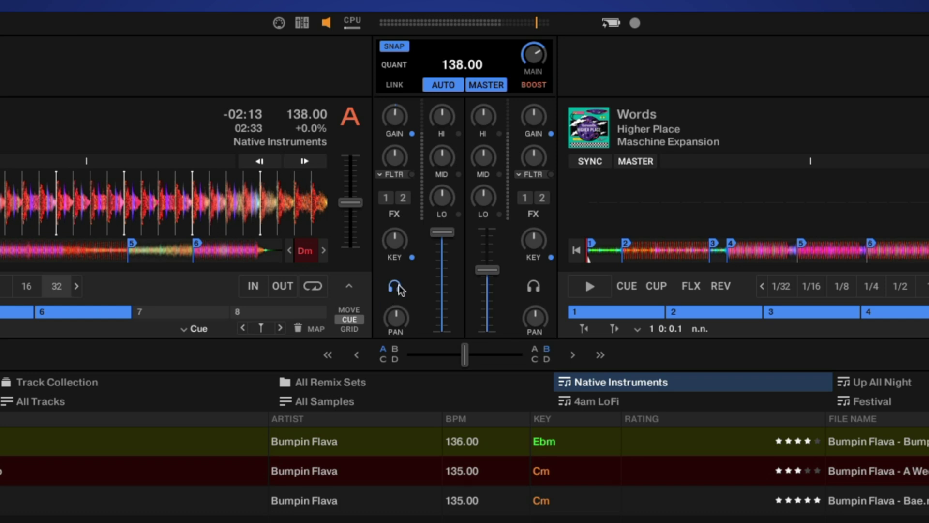
mouse_move(402, 319)
click(394, 349)
click(394, 349)
click(547, 350)
click(355, 357)
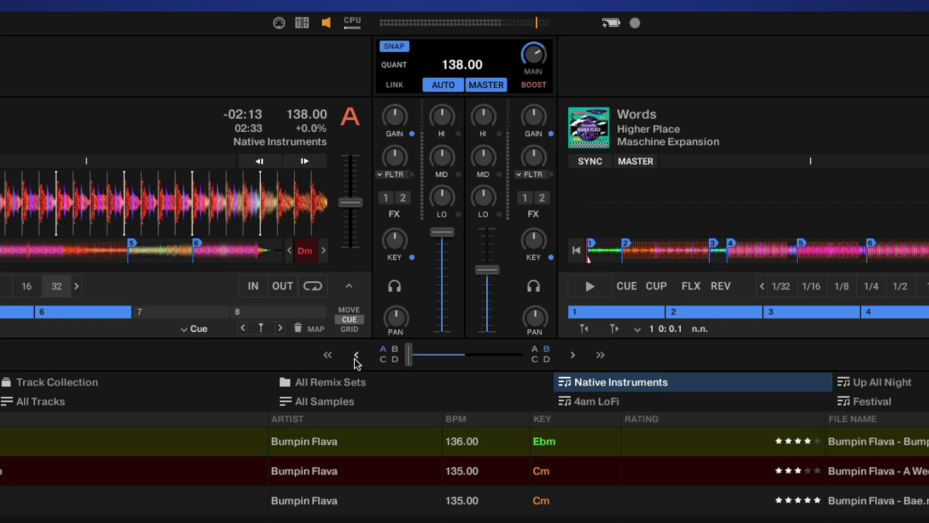
click(600, 356)
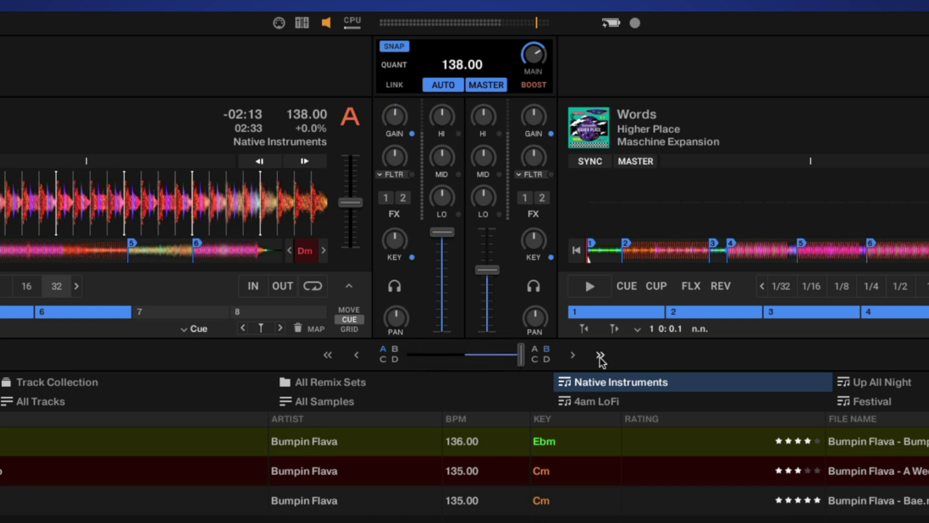
double_click(519, 355)
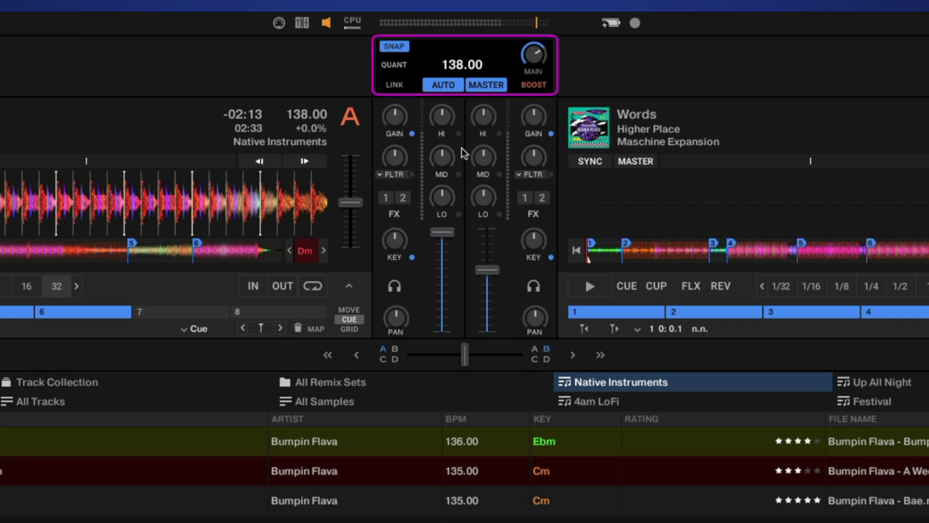
mouse_move(464, 77)
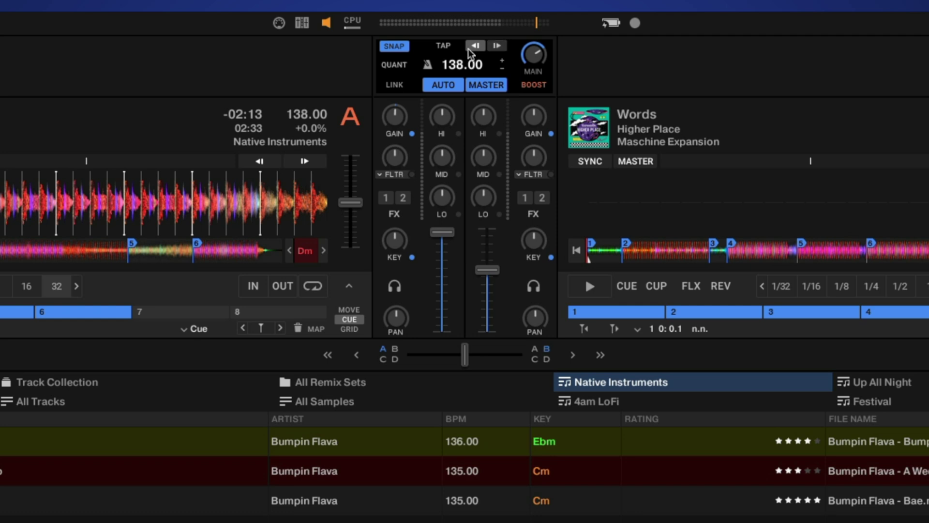
click(502, 61)
click(502, 69)
click(439, 87)
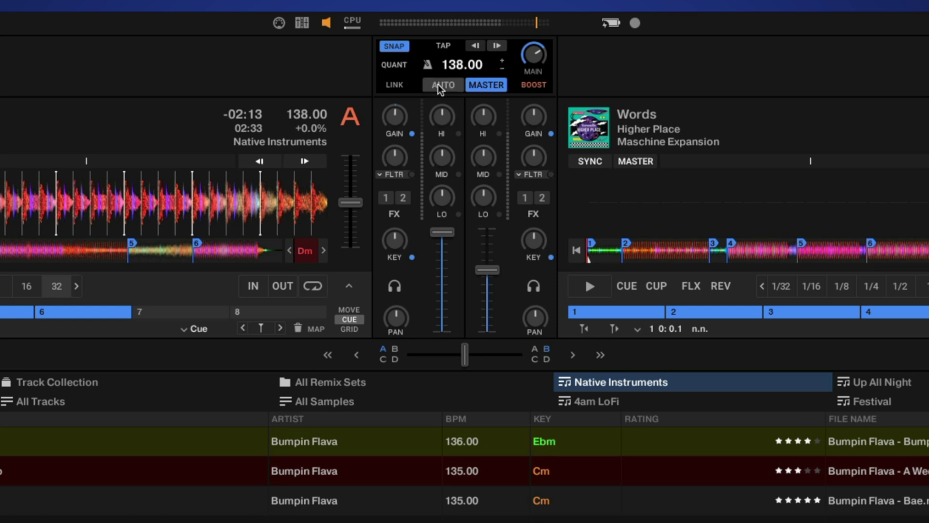
click(440, 87)
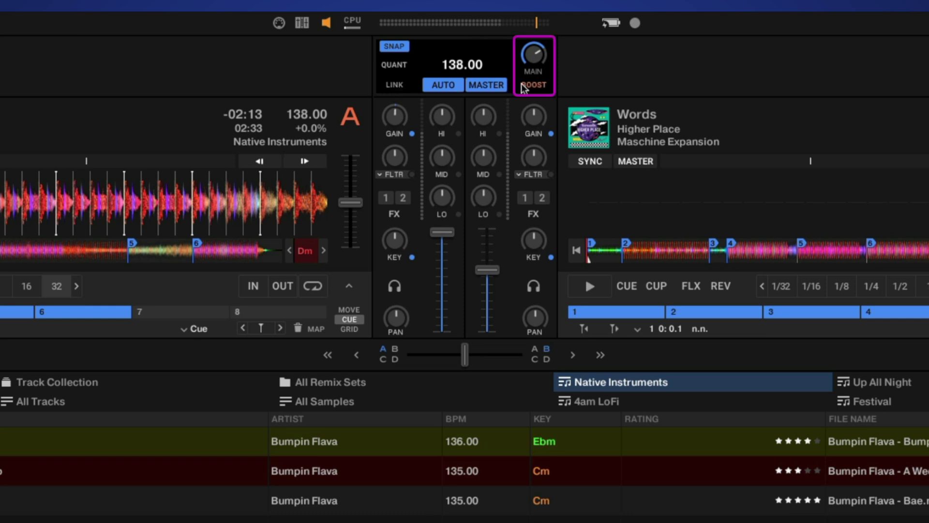
click(541, 87)
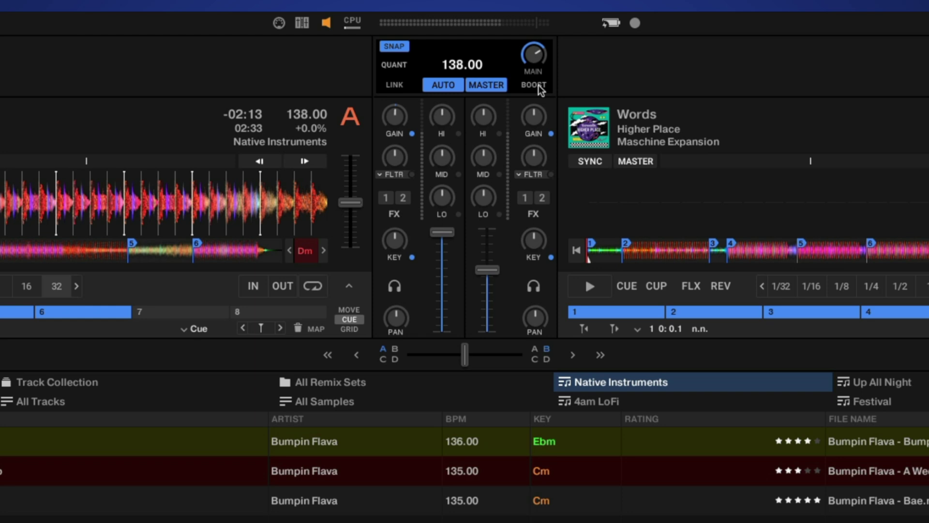
click(539, 85)
mouse_move(528, 66)
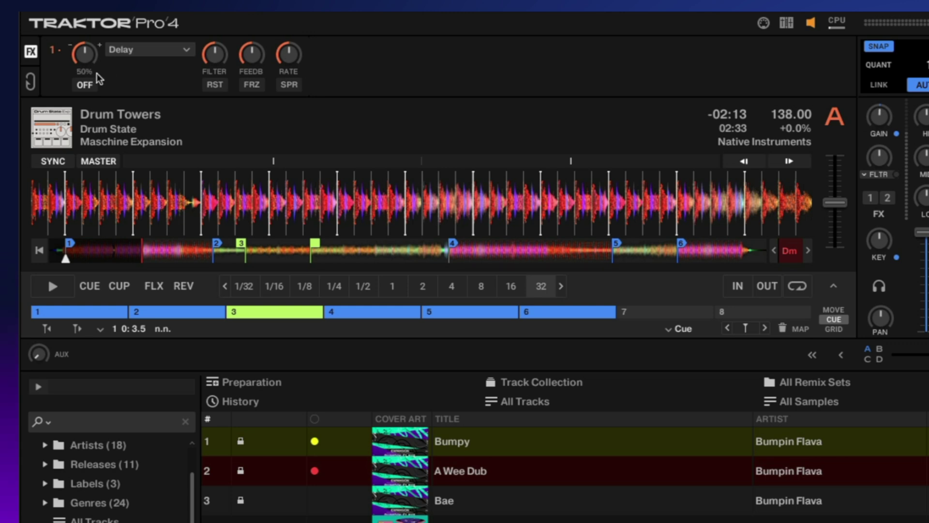
Step: Switch FX unit 1 to Group mode and look through an effect slot's list
click(57, 50)
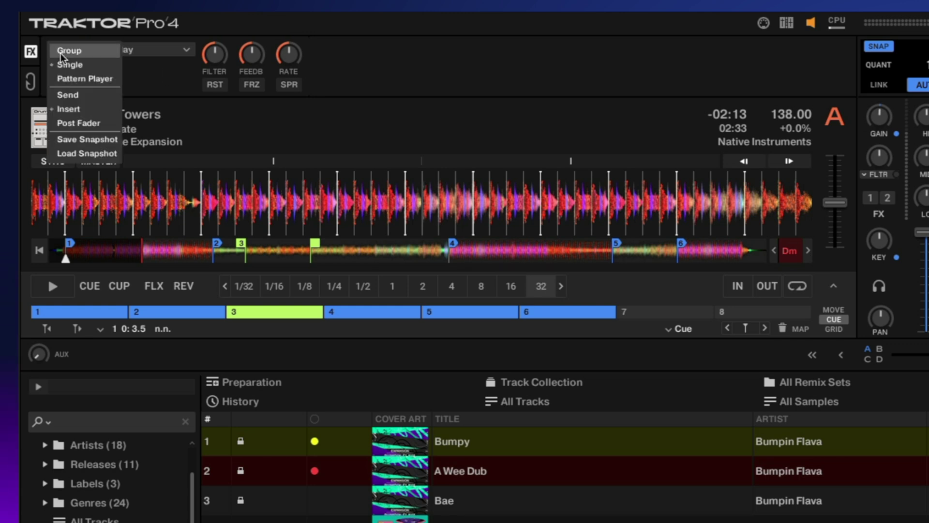
click(109, 51)
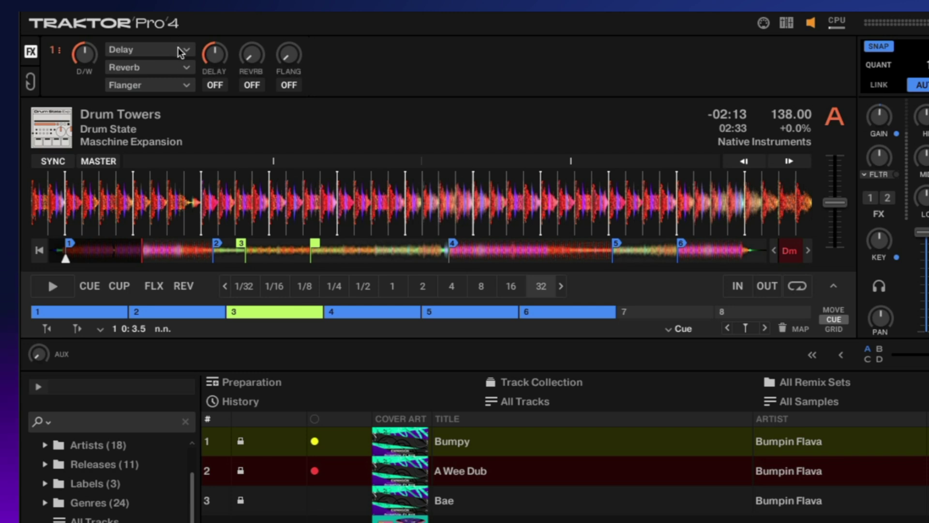
click(186, 68)
Step: Turn FX unit 1 into a Pattern Player loaded with the 909 Kit
click(56, 51)
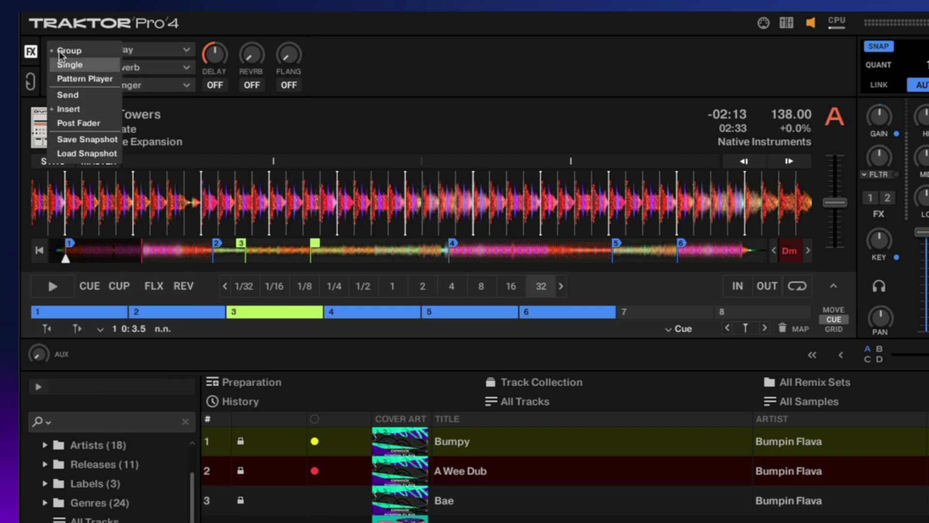
click(100, 78)
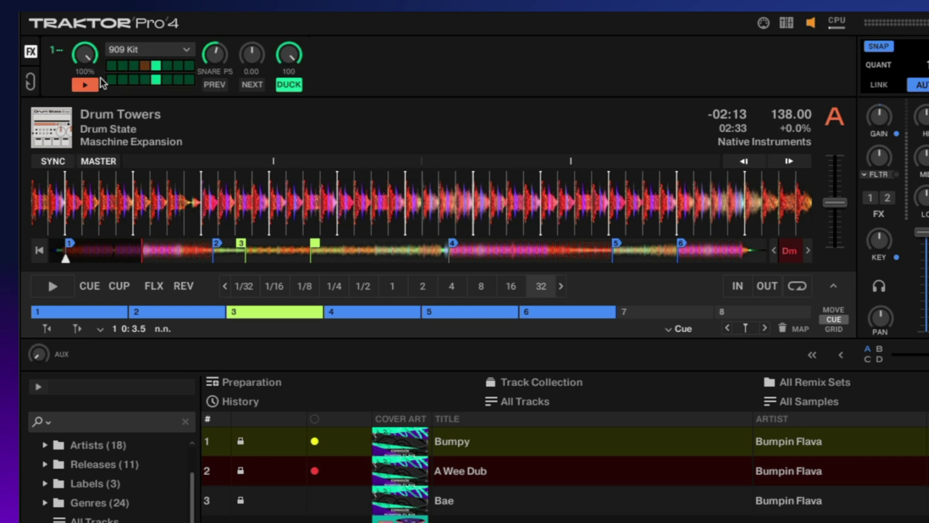
click(61, 50)
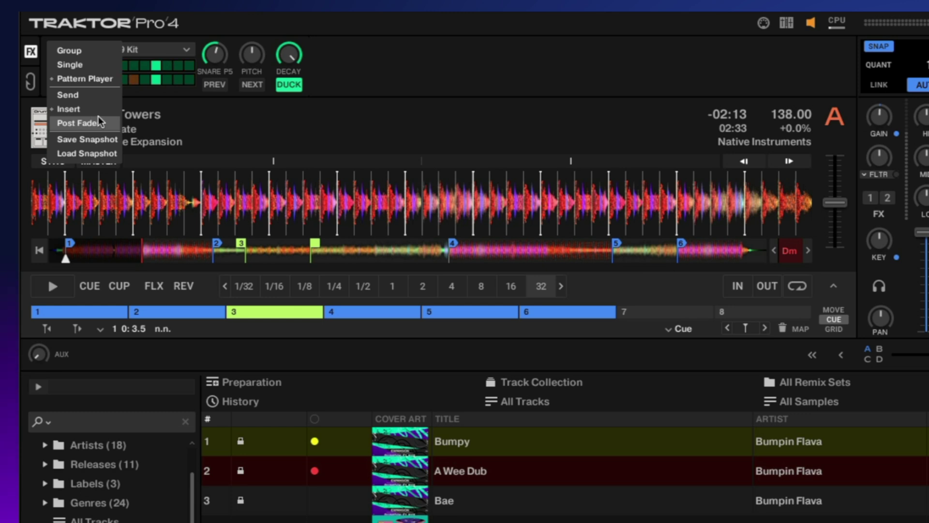
Step: Return FX unit 1 to a single Delay effect and show the loop recorder with source MAIN
click(94, 65)
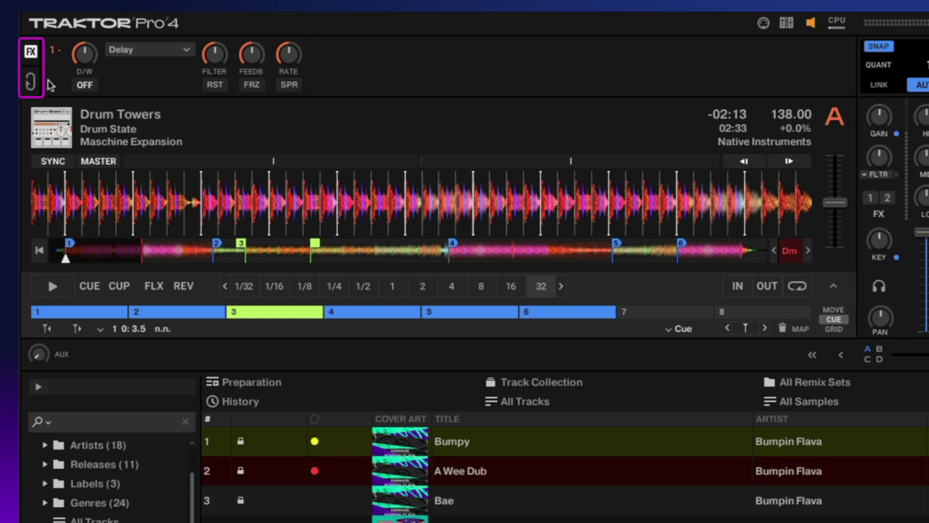
click(31, 83)
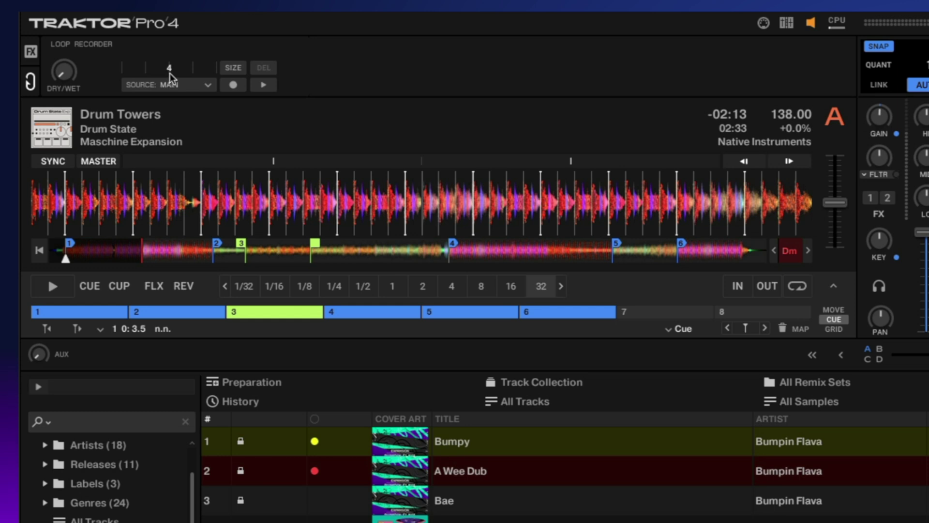
click(191, 85)
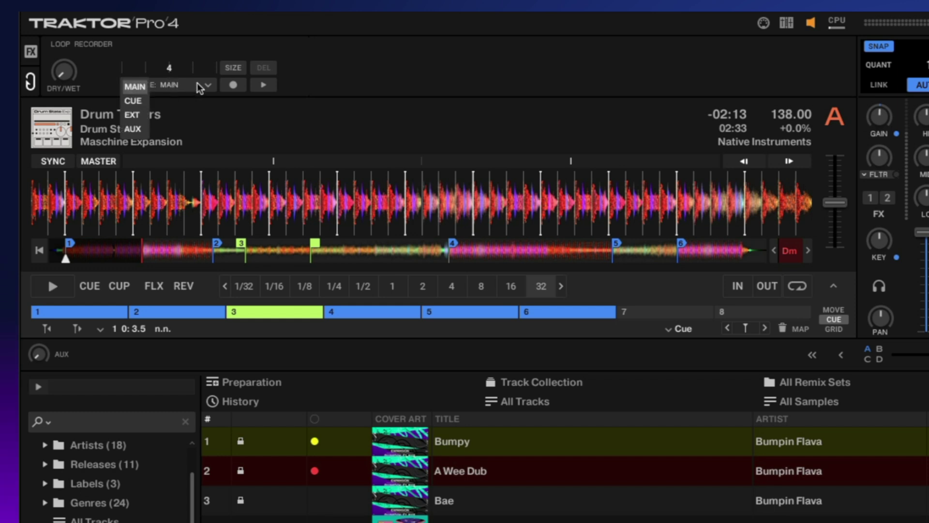
click(198, 88)
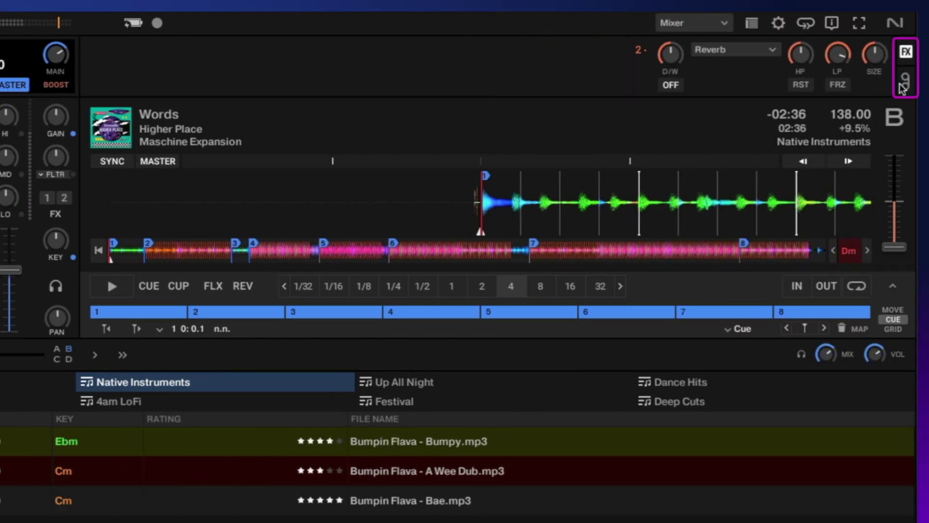
Step: Show the audio recorder in place of FX unit 2 and view the TRAKTOR About box
click(905, 82)
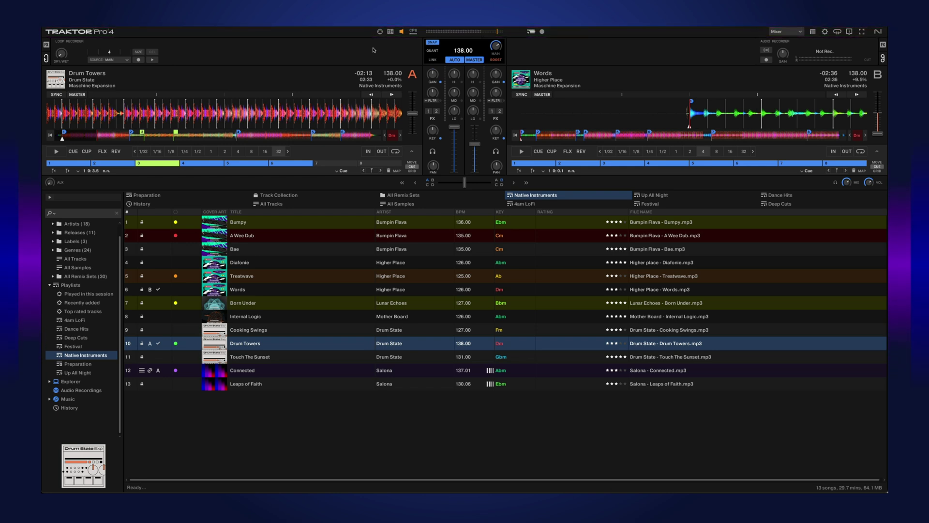
click(102, 32)
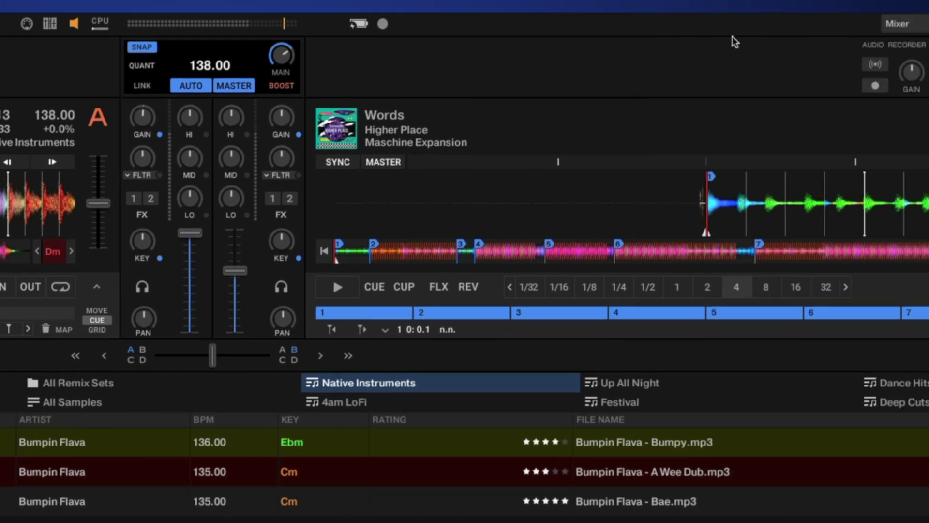
click(705, 26)
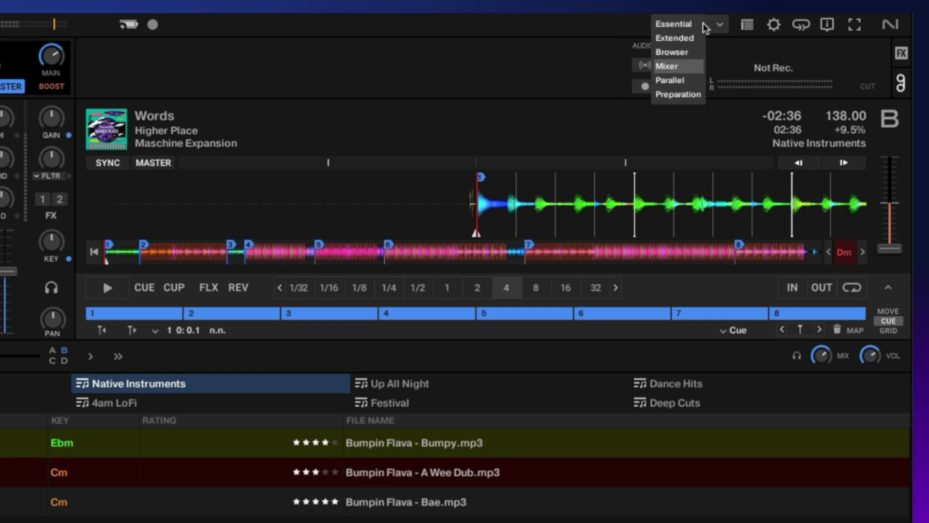
Step: Try the Essential, Extended, Browser and Mixer screen layouts in turn
click(702, 23)
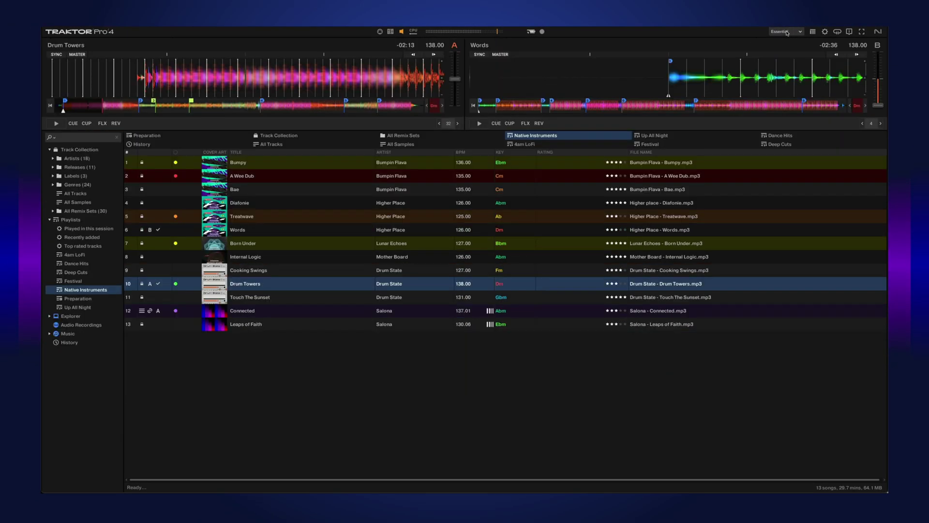
click(787, 32)
click(792, 38)
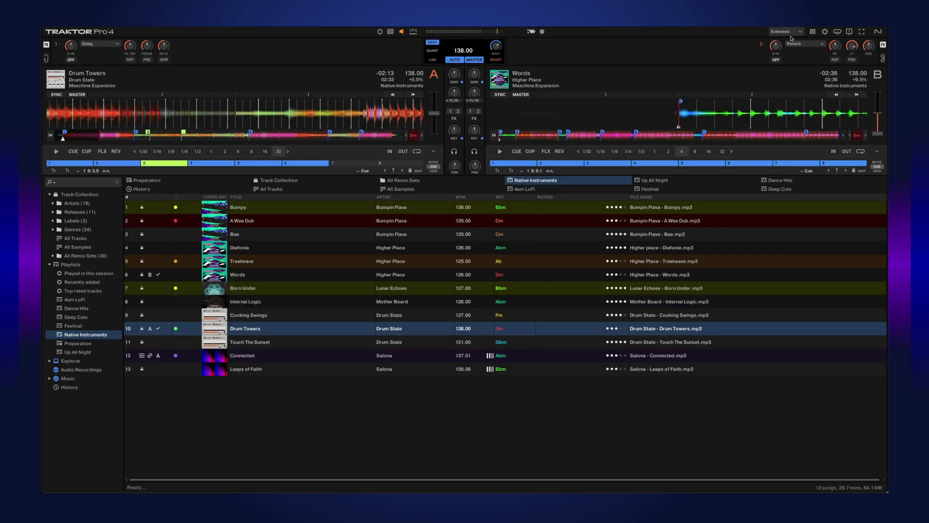
click(787, 33)
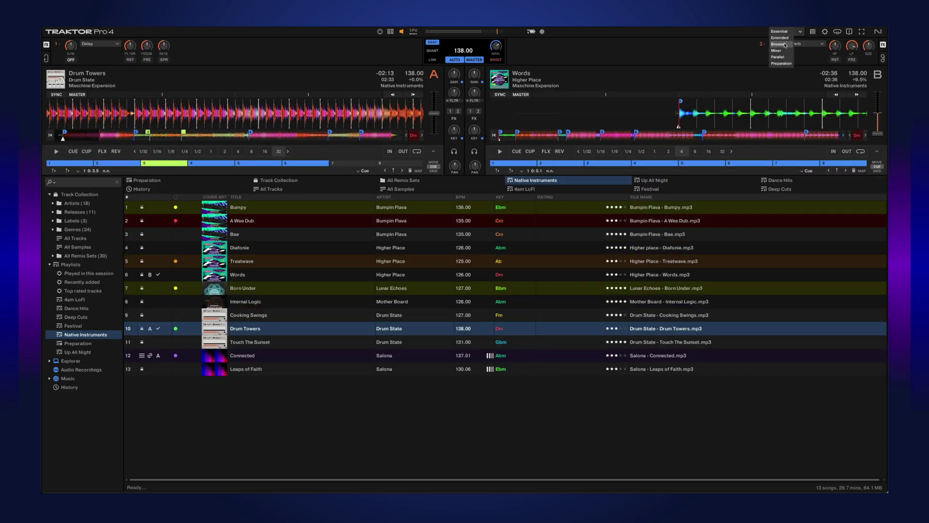
click(787, 43)
click(788, 33)
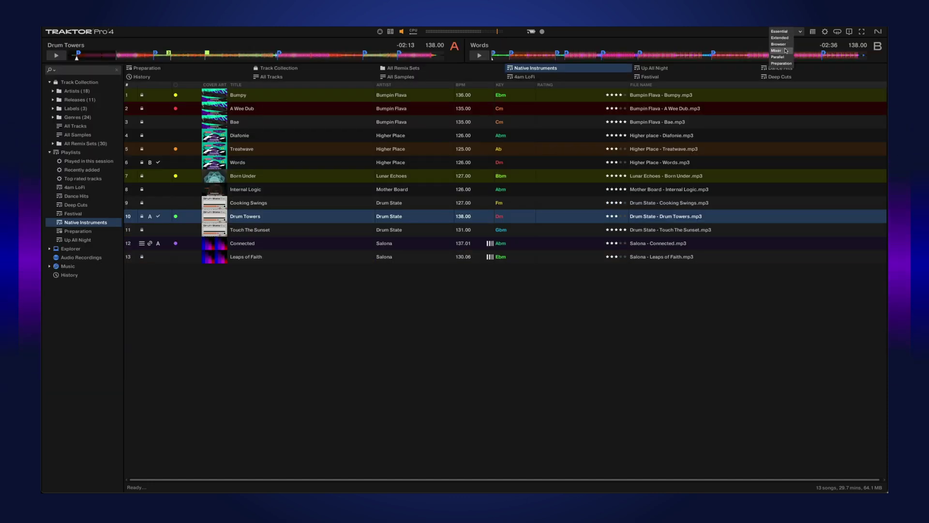
click(783, 50)
Step: Try the Parallel and Preparation layouts, then collapse and restore the decks and mixer view
click(787, 32)
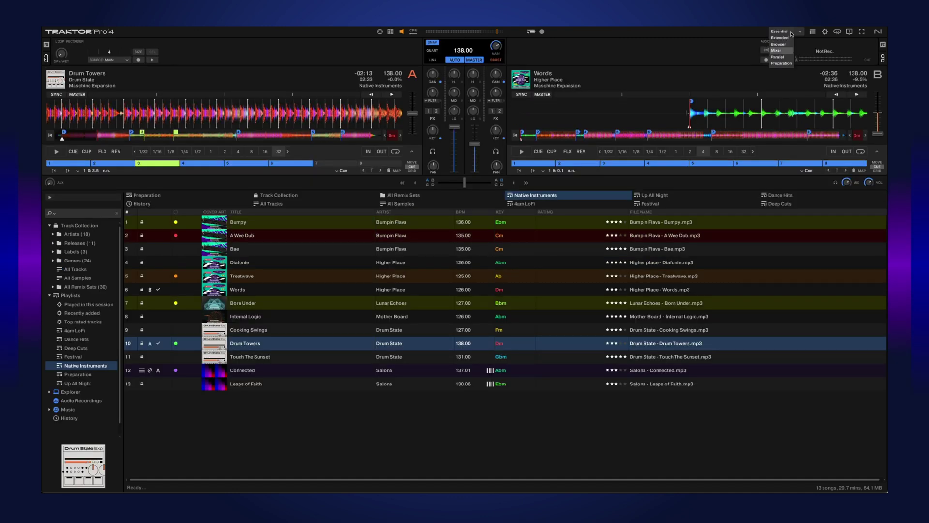
click(784, 58)
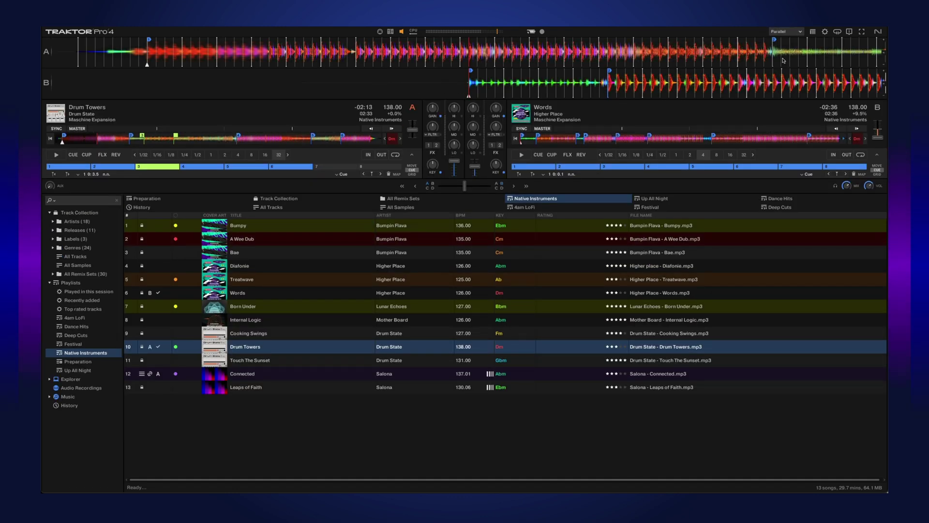
click(786, 36)
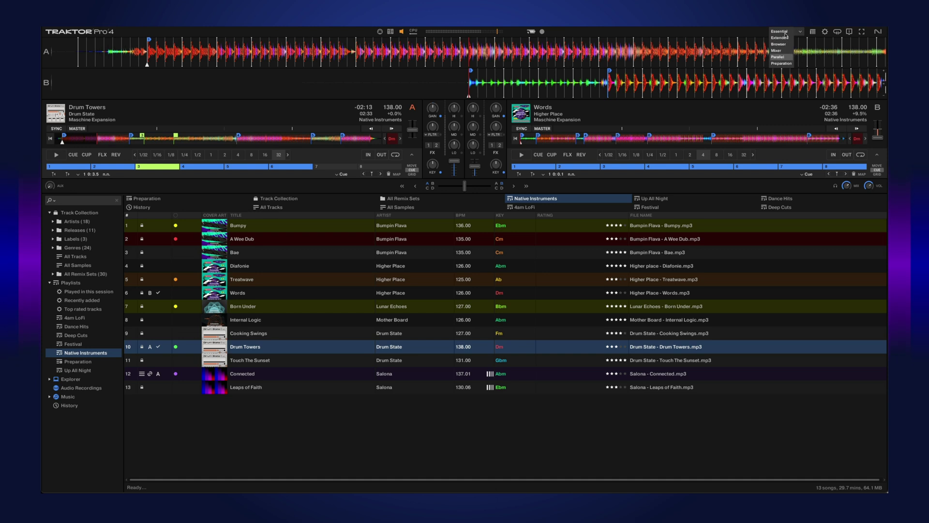
click(780, 64)
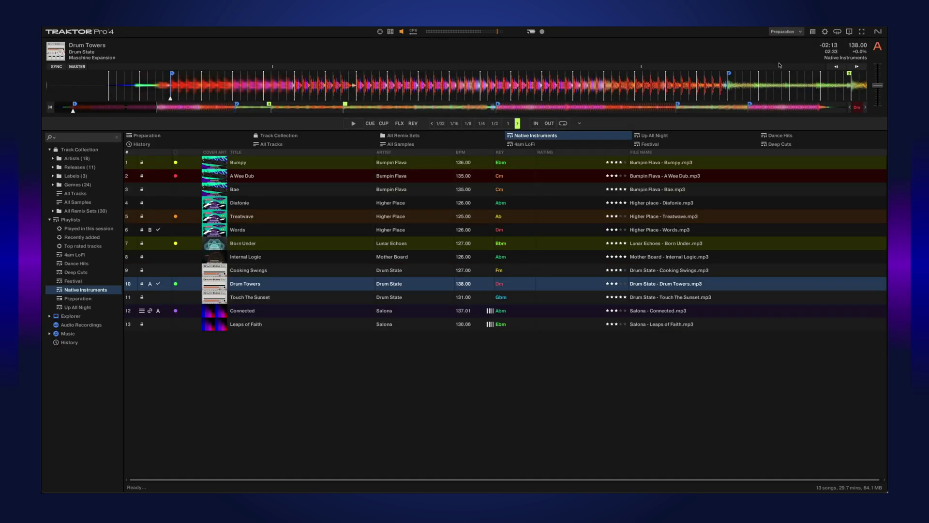
scroll(792, 34, up, 3)
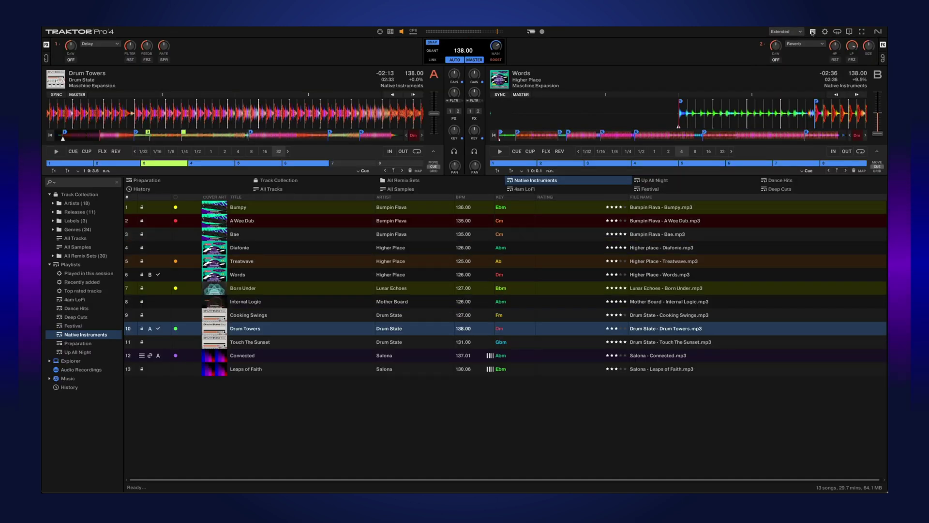
click(813, 32)
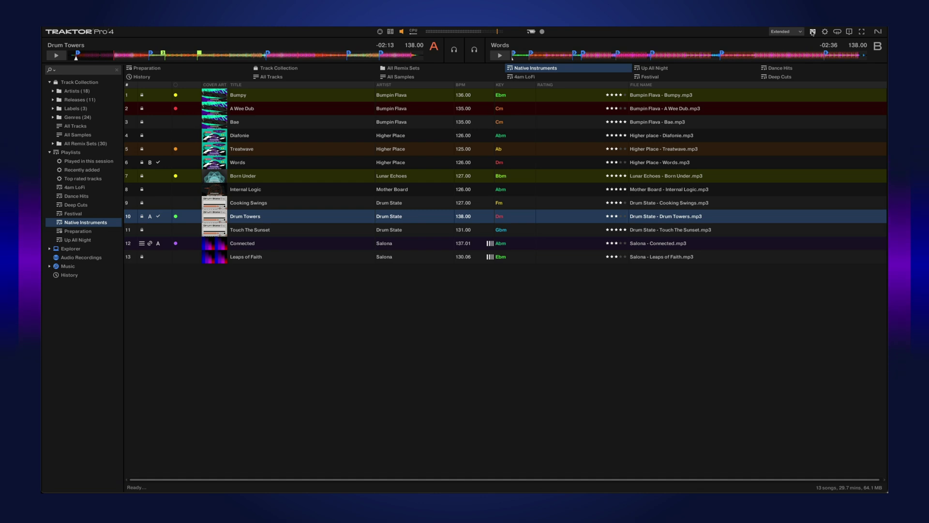
click(812, 32)
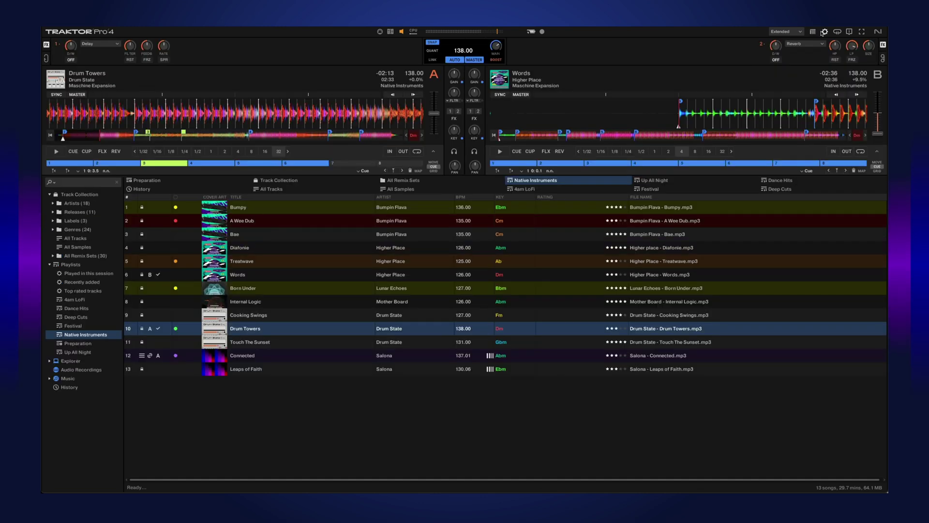
click(825, 32)
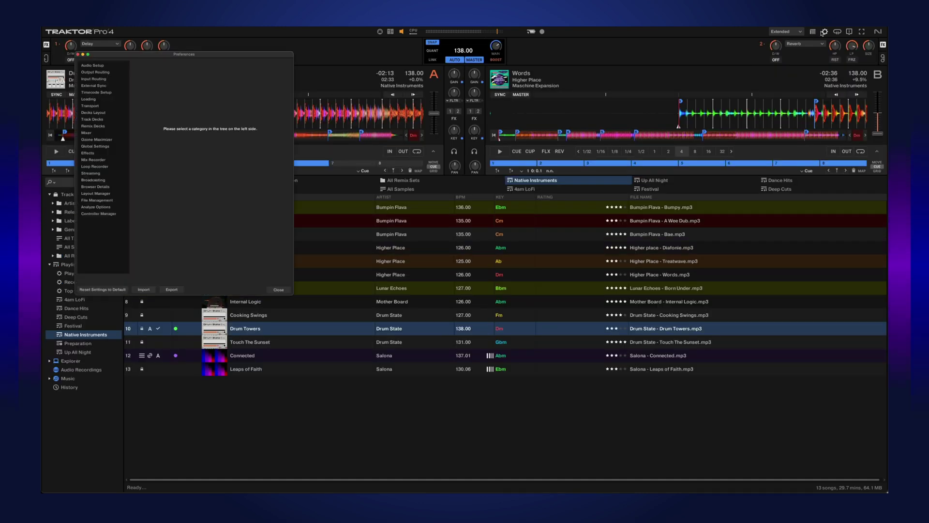
click(823, 33)
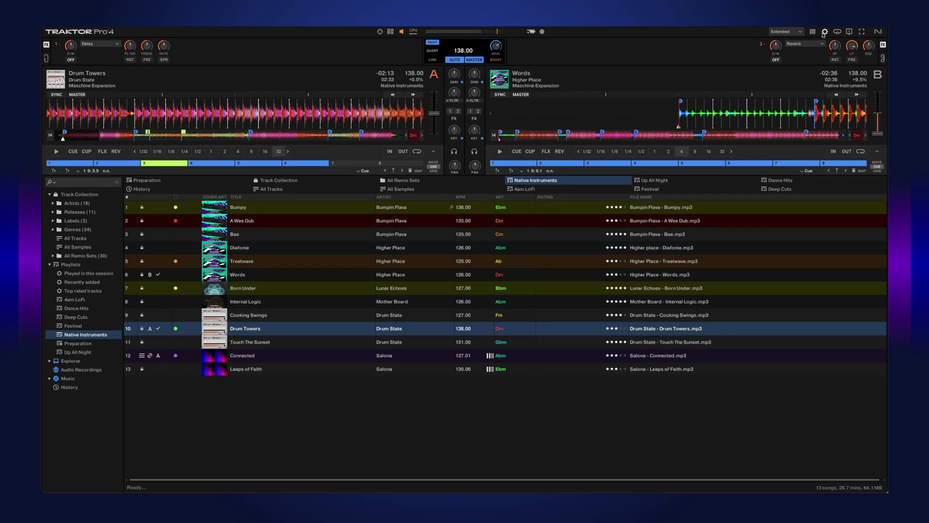
Step: In Decks Layout preferences, set Decks to 4 Decks and Size C & D to Advanced
click(824, 32)
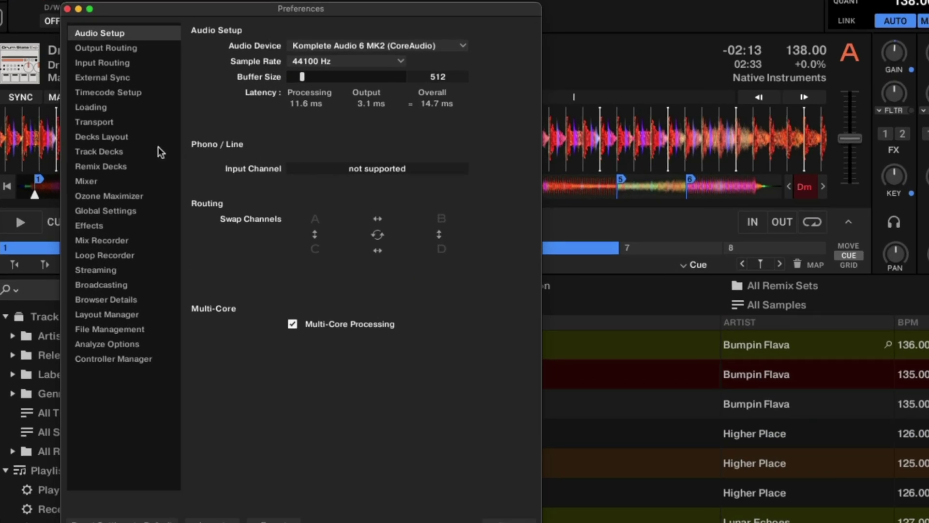
click(131, 139)
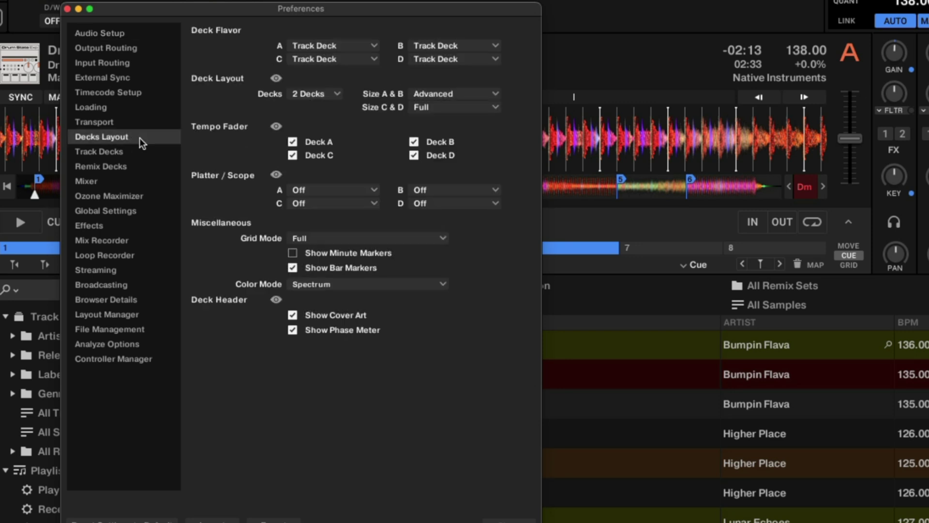
click(314, 95)
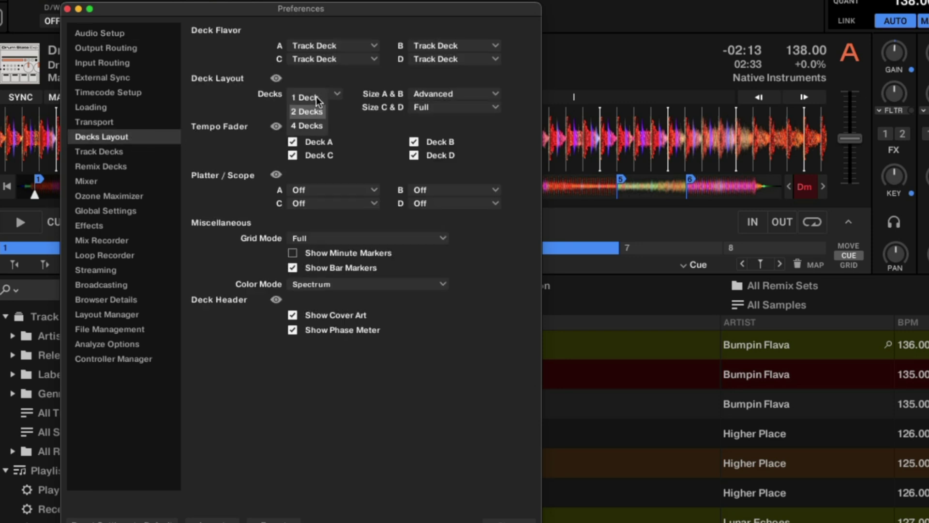
click(315, 125)
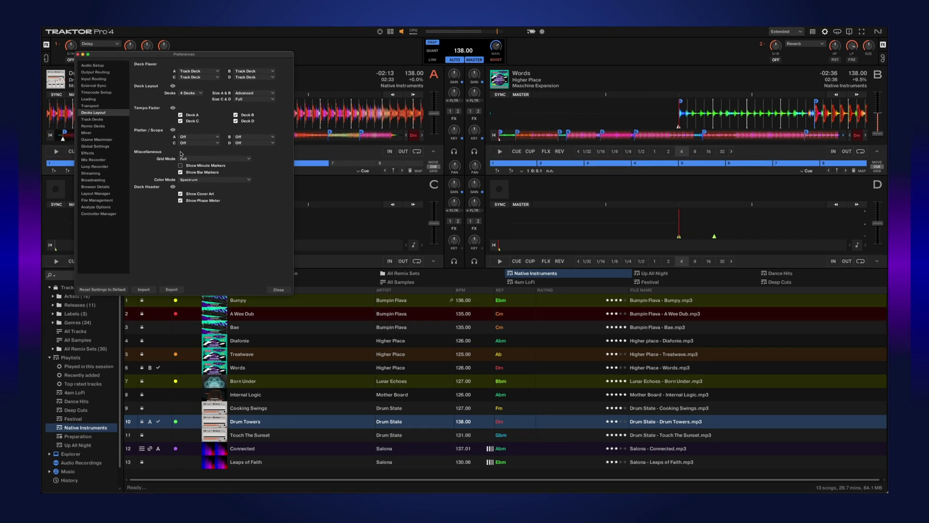
click(252, 99)
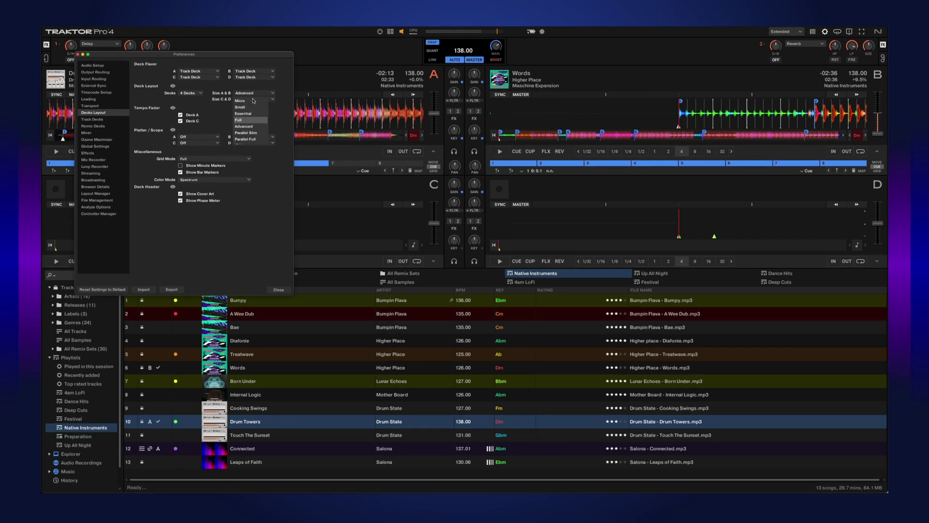
click(260, 129)
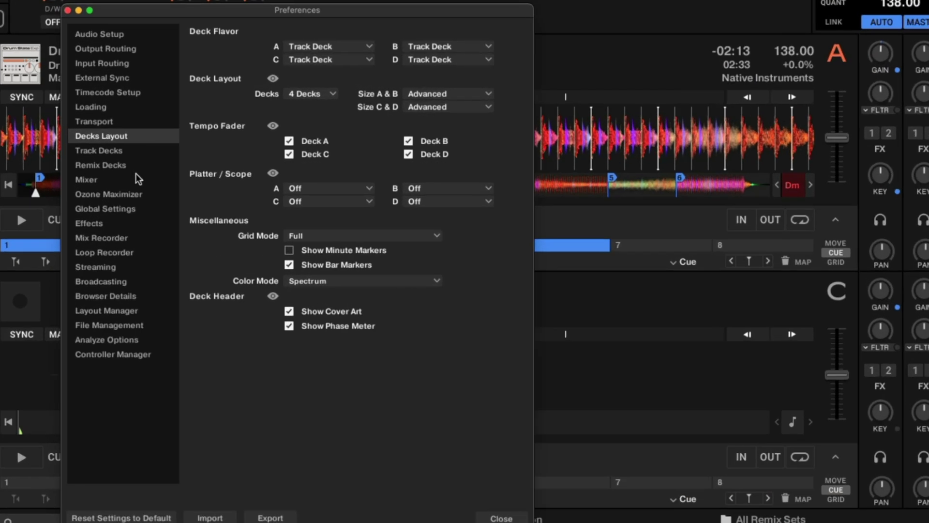
Step: Enable EQ + Fader and Crossfader in the Mixer preferences
click(108, 132)
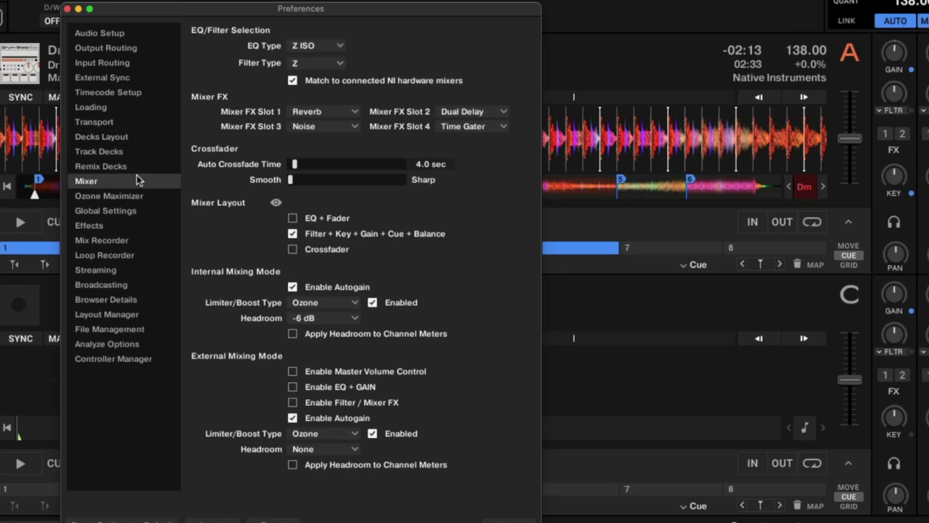
click(292, 219)
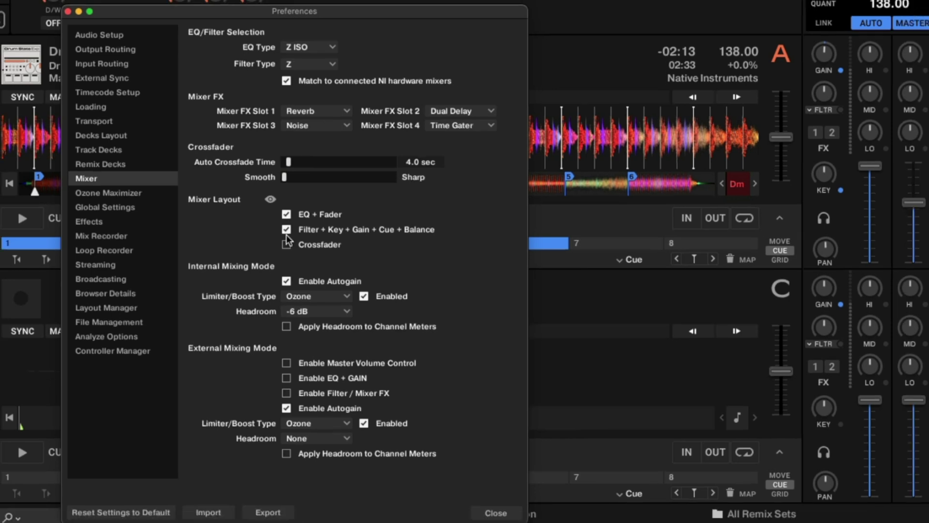
click(293, 248)
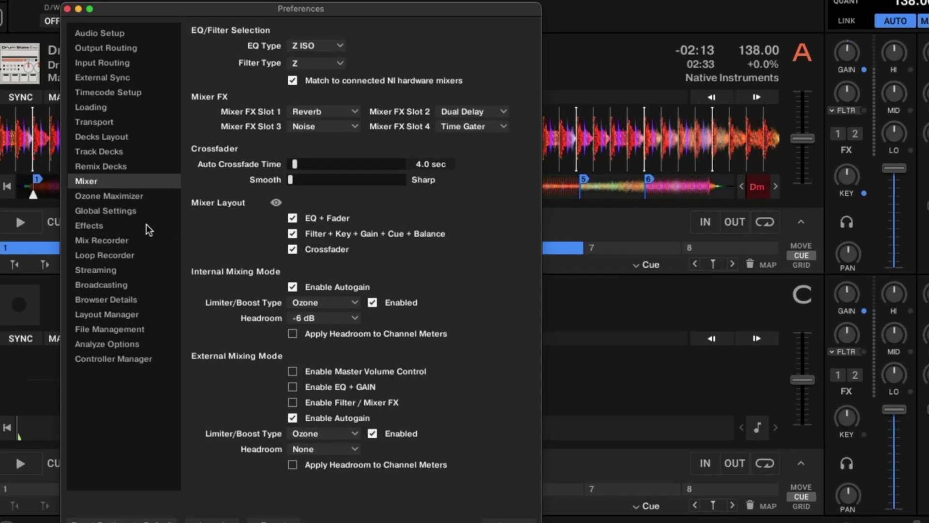
Step: Switch Effects to 4 FX Units with FX1 kept Single, then show the Layout Manager
click(130, 225)
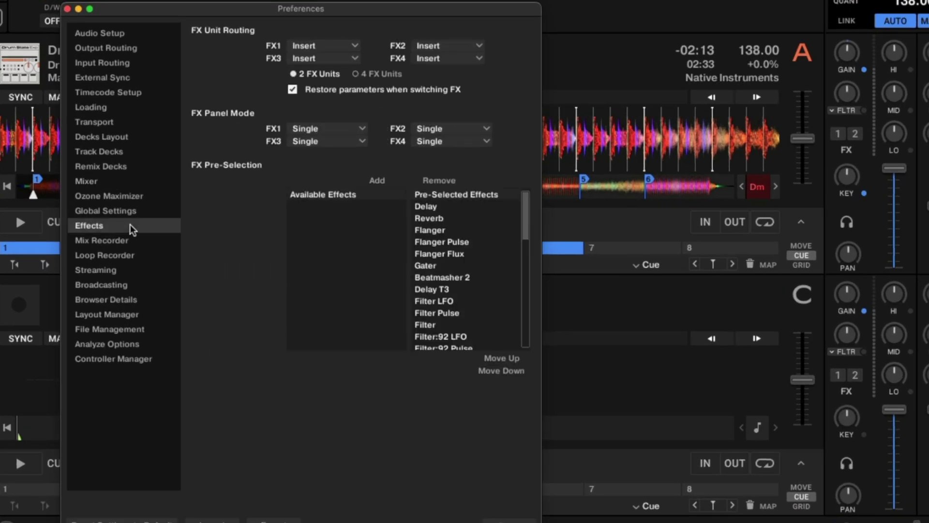
click(357, 74)
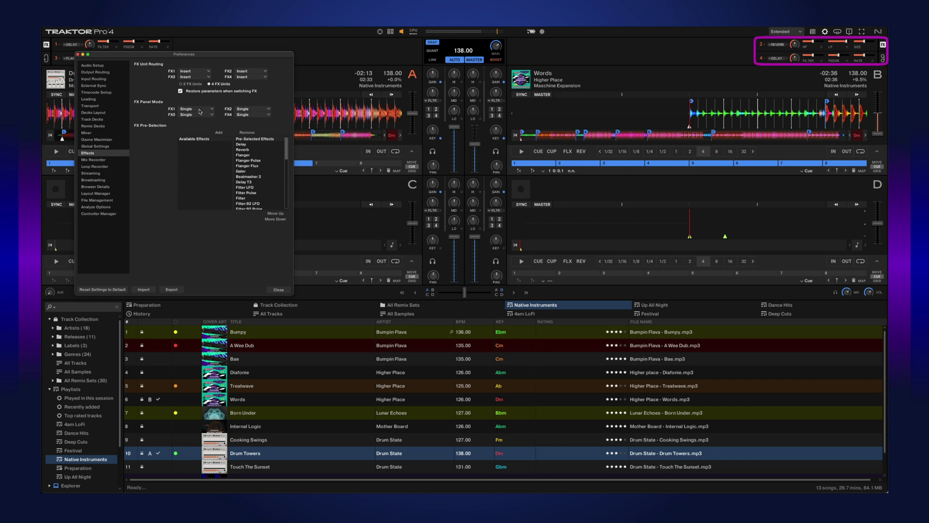
click(334, 129)
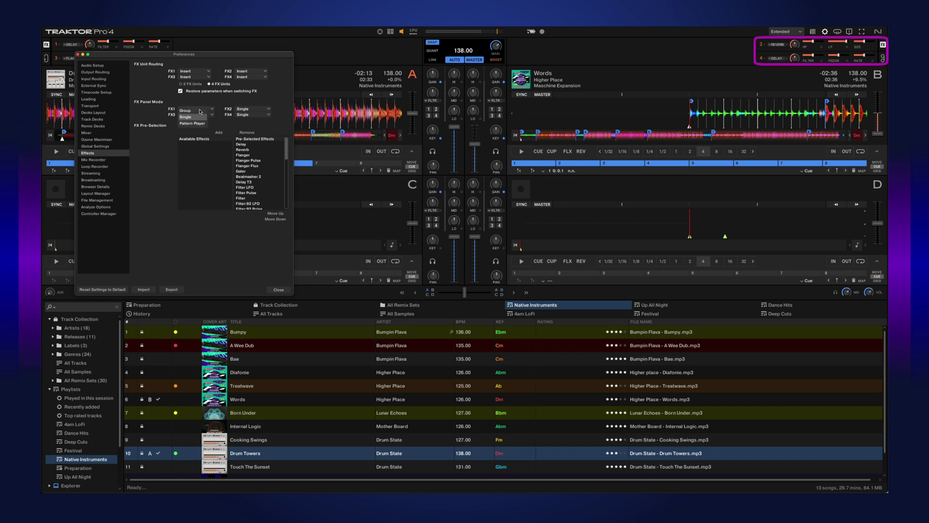
click(227, 125)
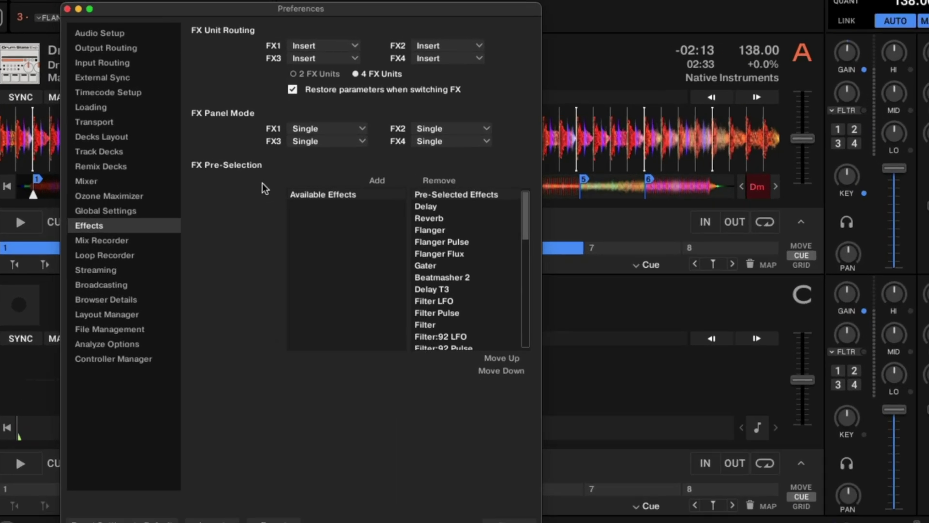
click(116, 315)
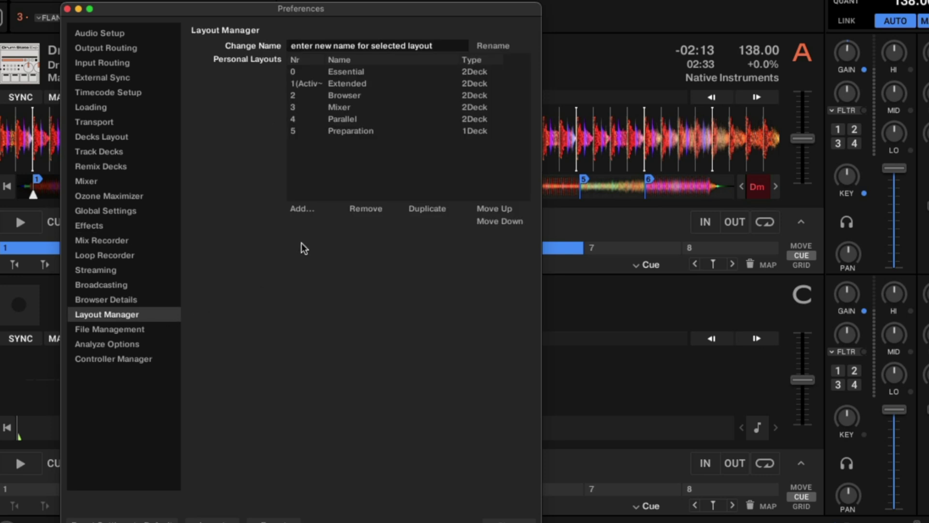